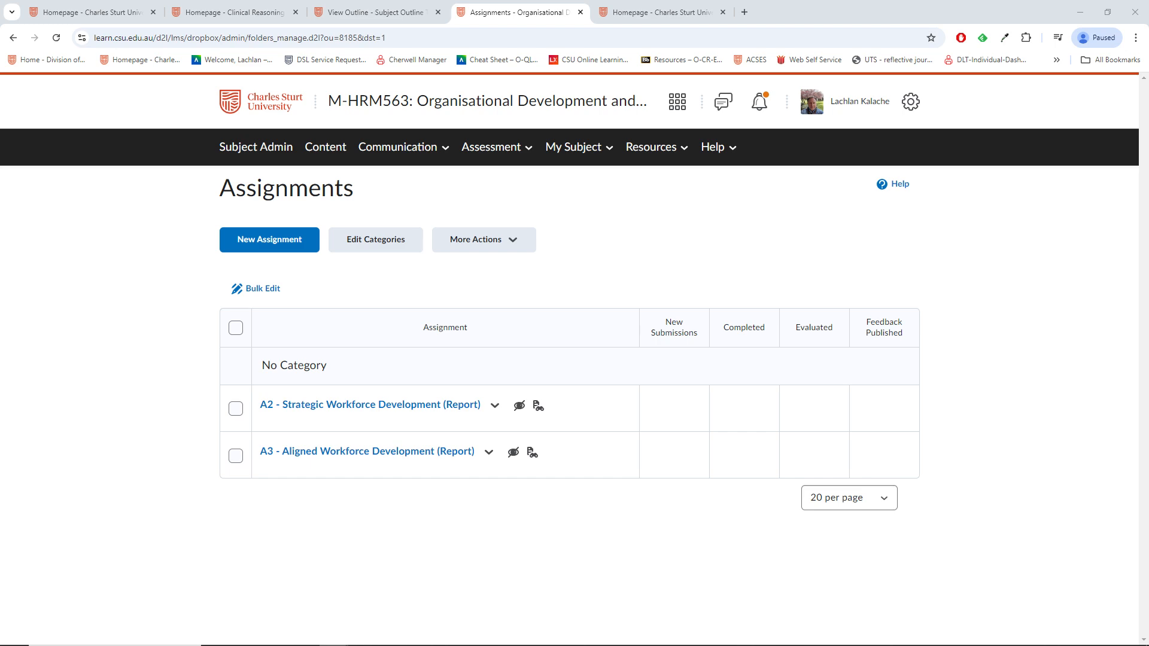
Step: Review the subject outline beside the assignments page, then move it out of the way
drag(1148, 221, 246, 84)
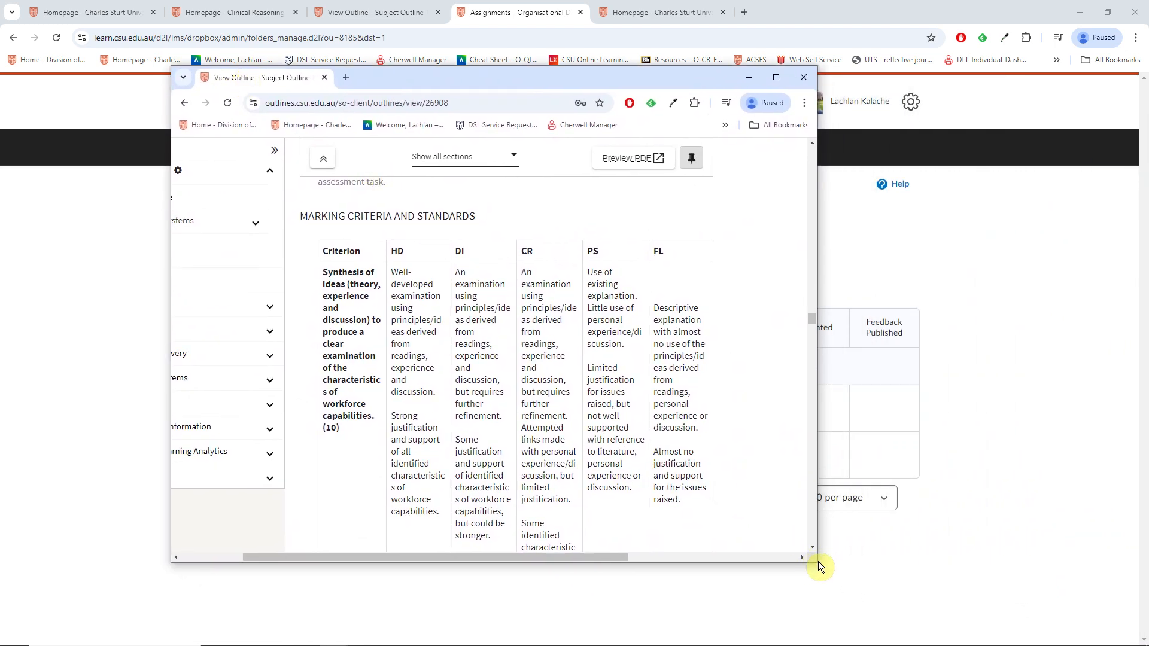
drag(823, 569, 997, 566)
scroll(891, 320, down, 10)
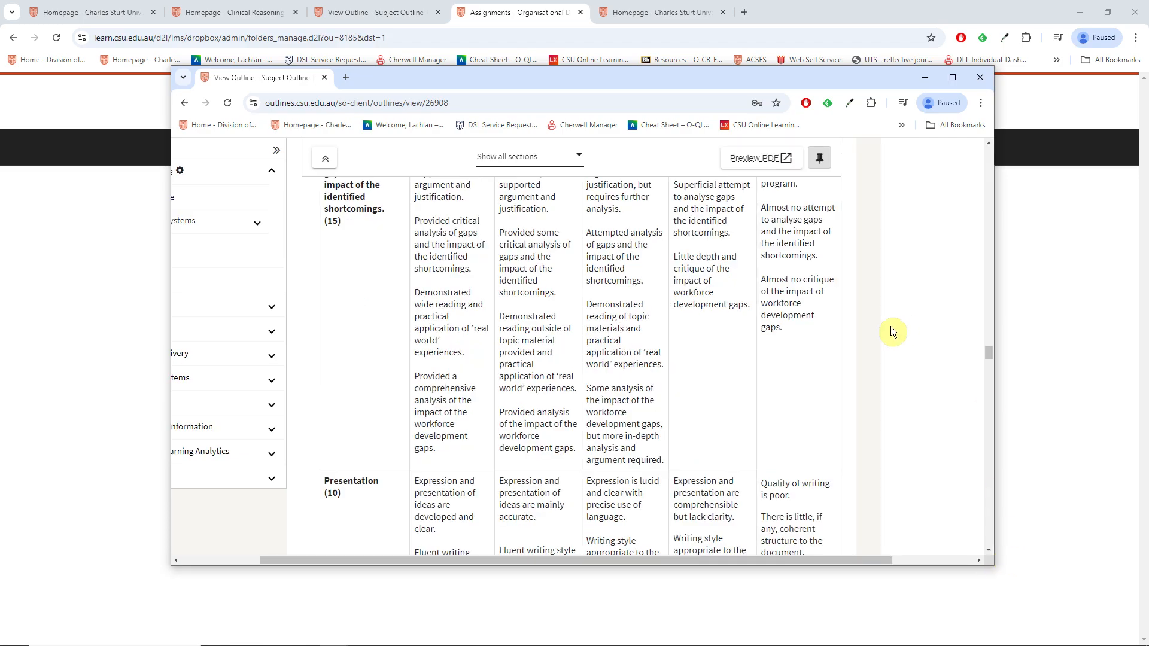
scroll(742, 362, up, 10)
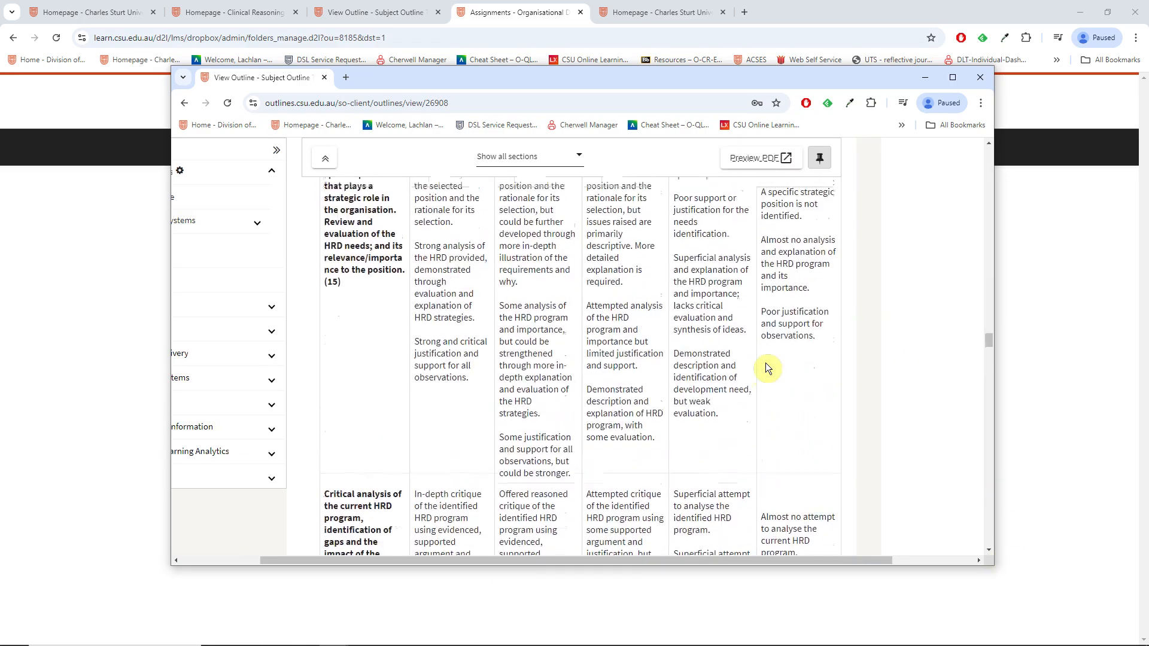
scroll(768, 367, up, 14)
scroll(768, 367, down, 9)
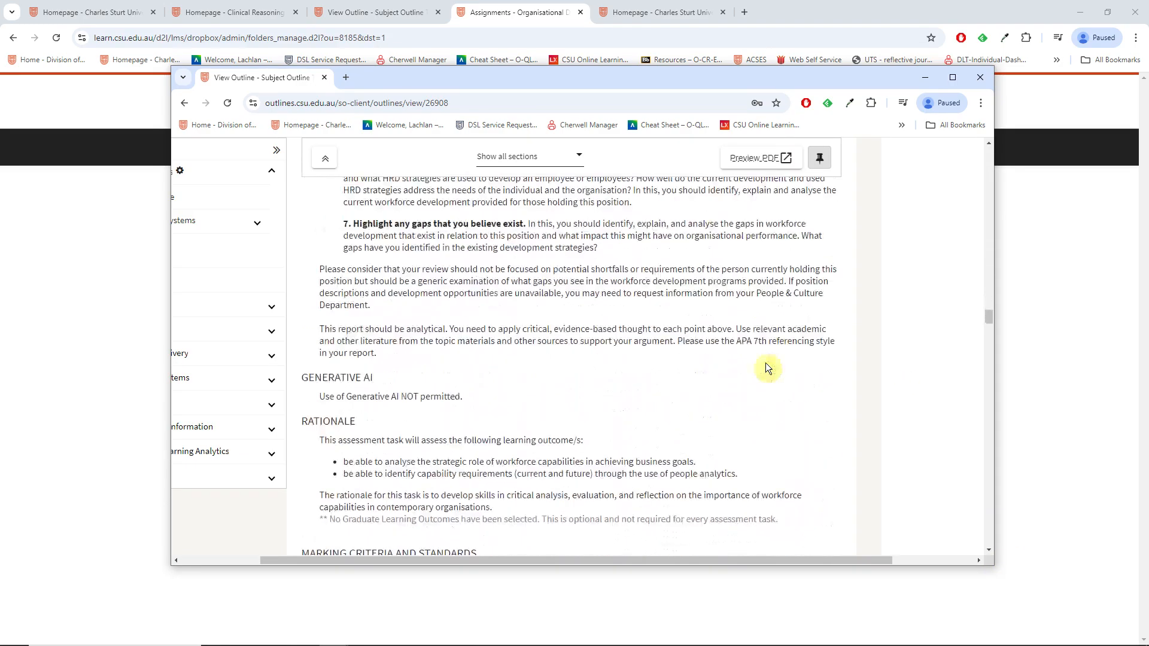
scroll(766, 366, down, 5)
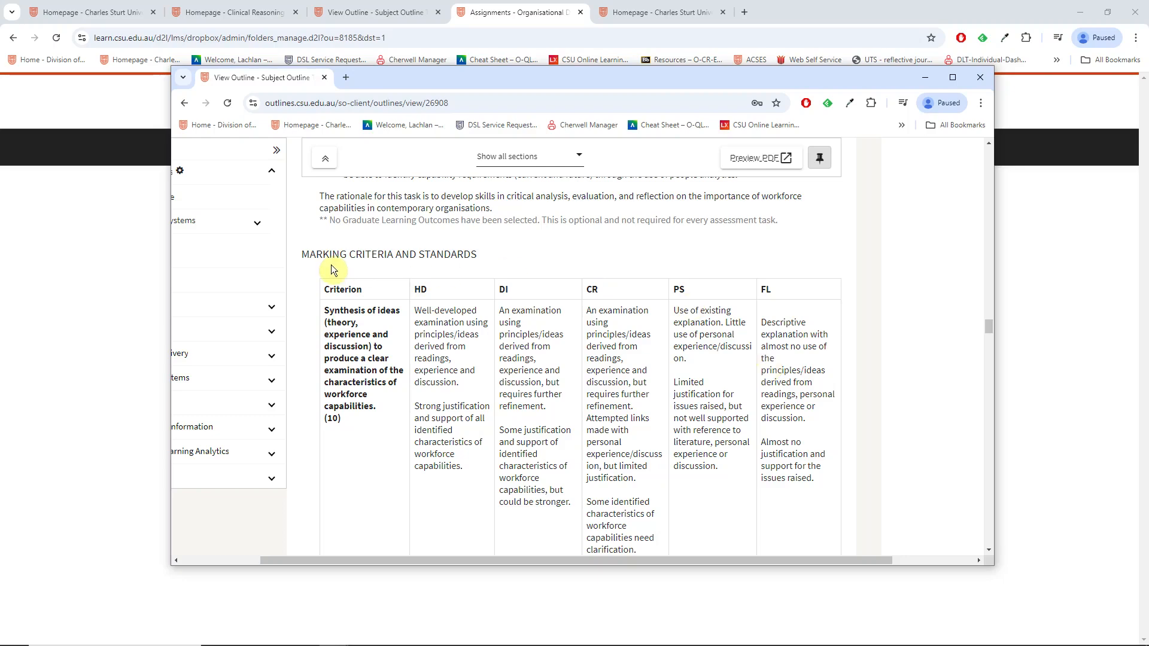
scroll(640, 364, down, 1)
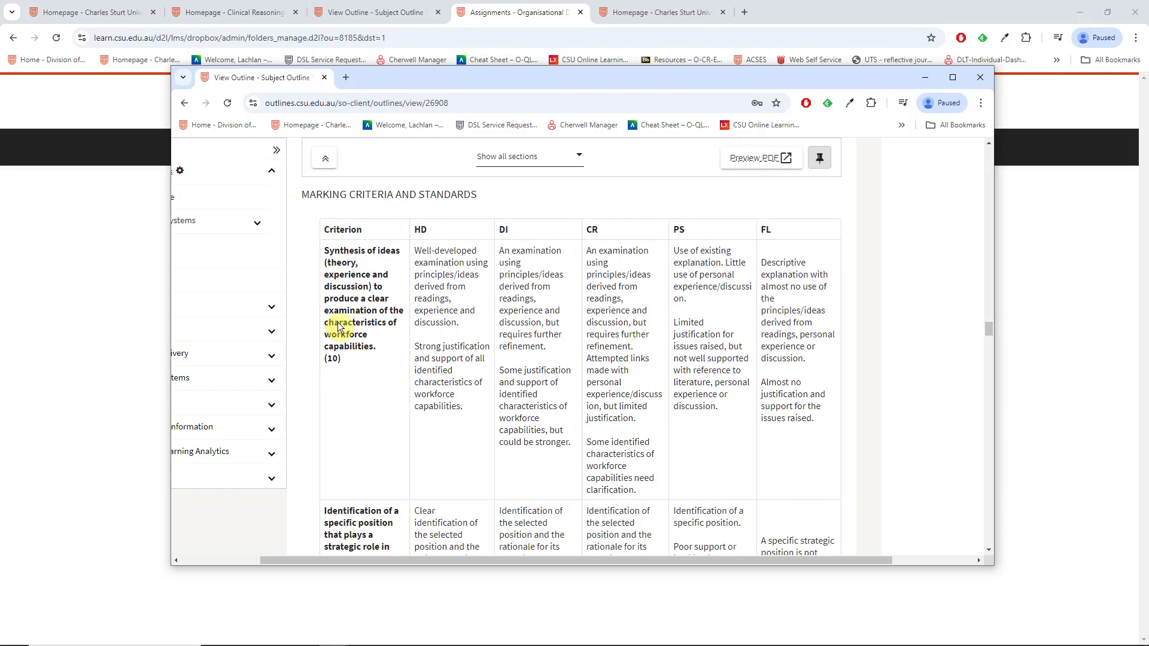
scroll(373, 365, down, 7)
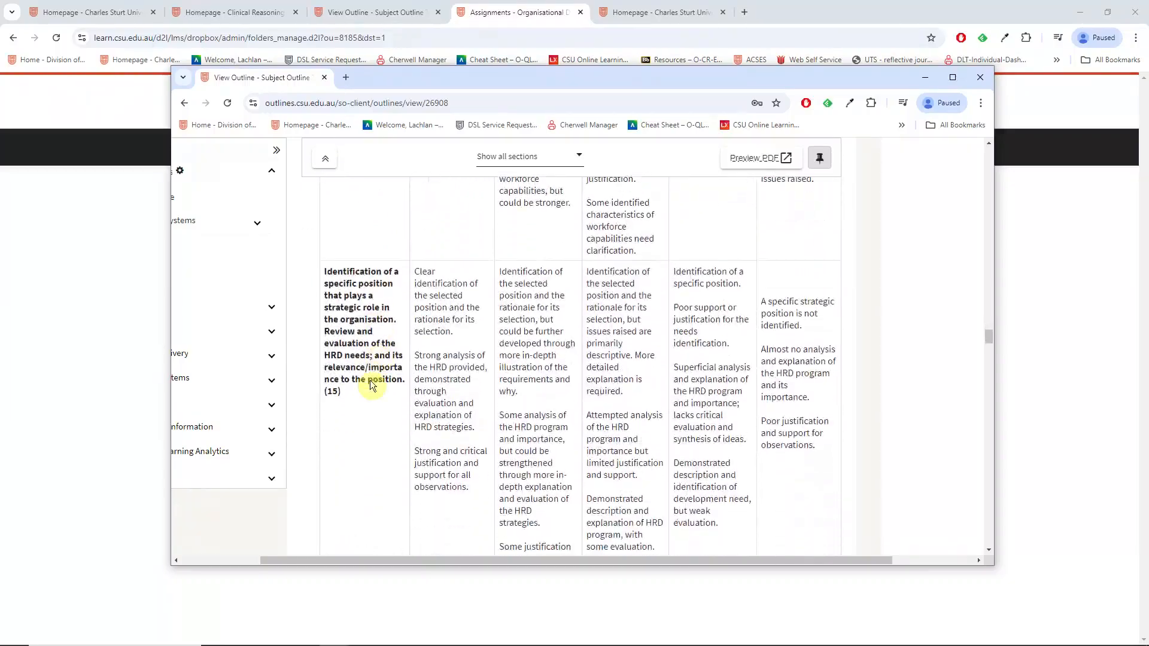
scroll(406, 394, down, 12)
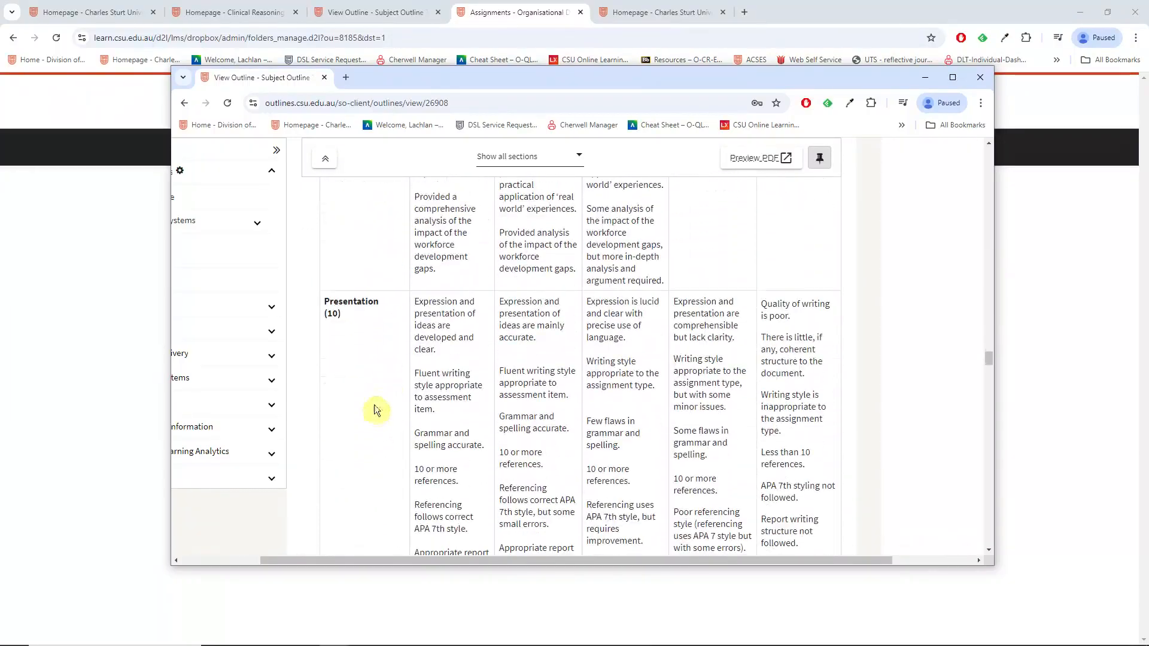
scroll(374, 412, down, 2)
scroll(373, 419, up, 4)
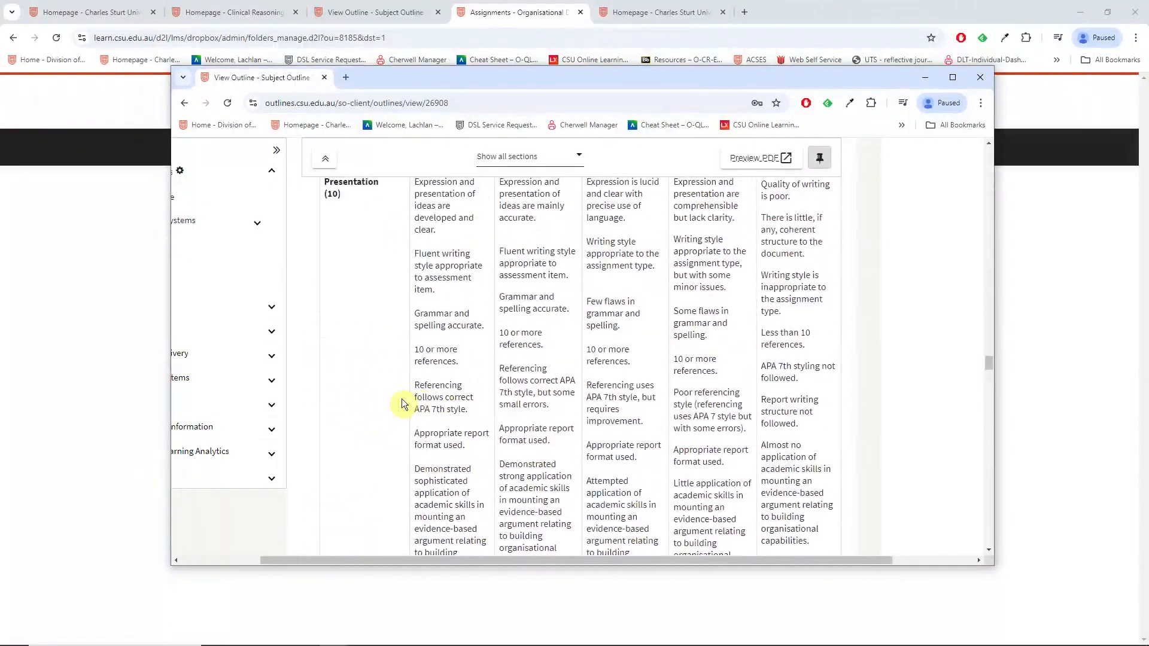
scroll(371, 429, up, 2)
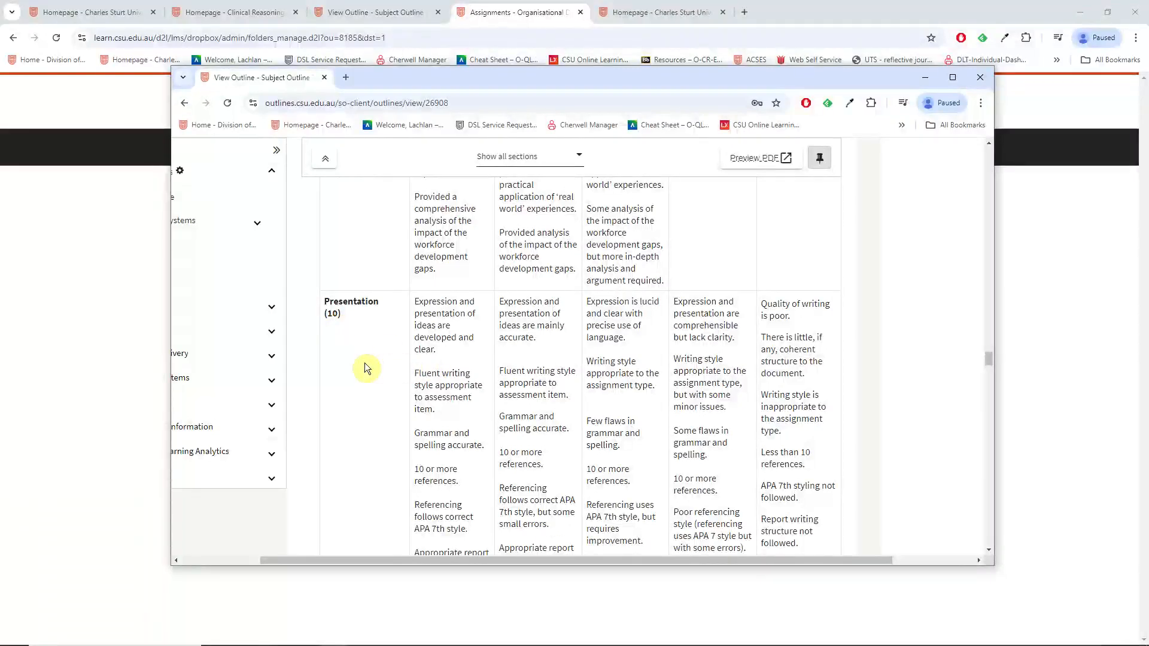
scroll(362, 349, up, 1)
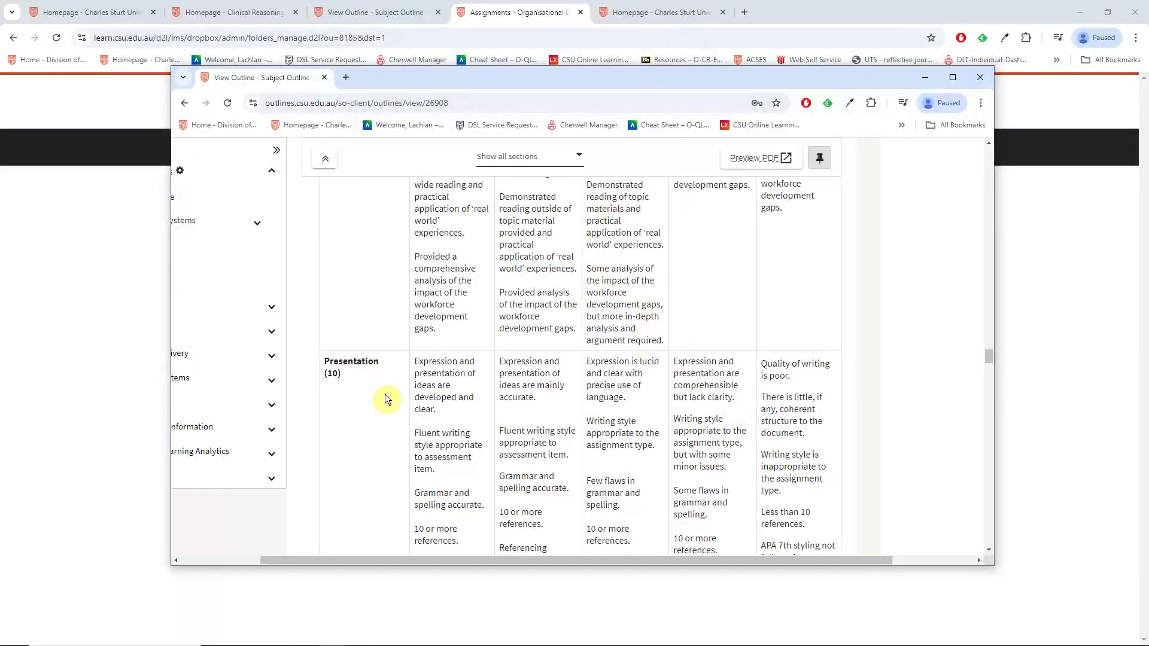
scroll(479, 383, up, 2)
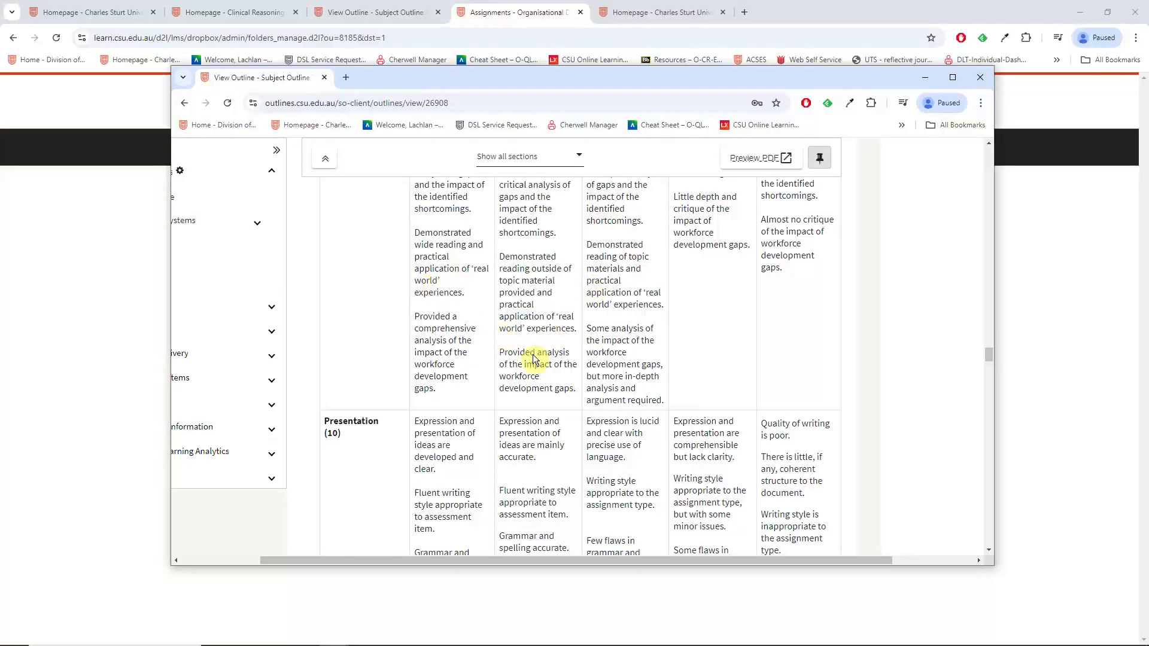
scroll(536, 371, up, 3)
scroll(536, 360, up, 8)
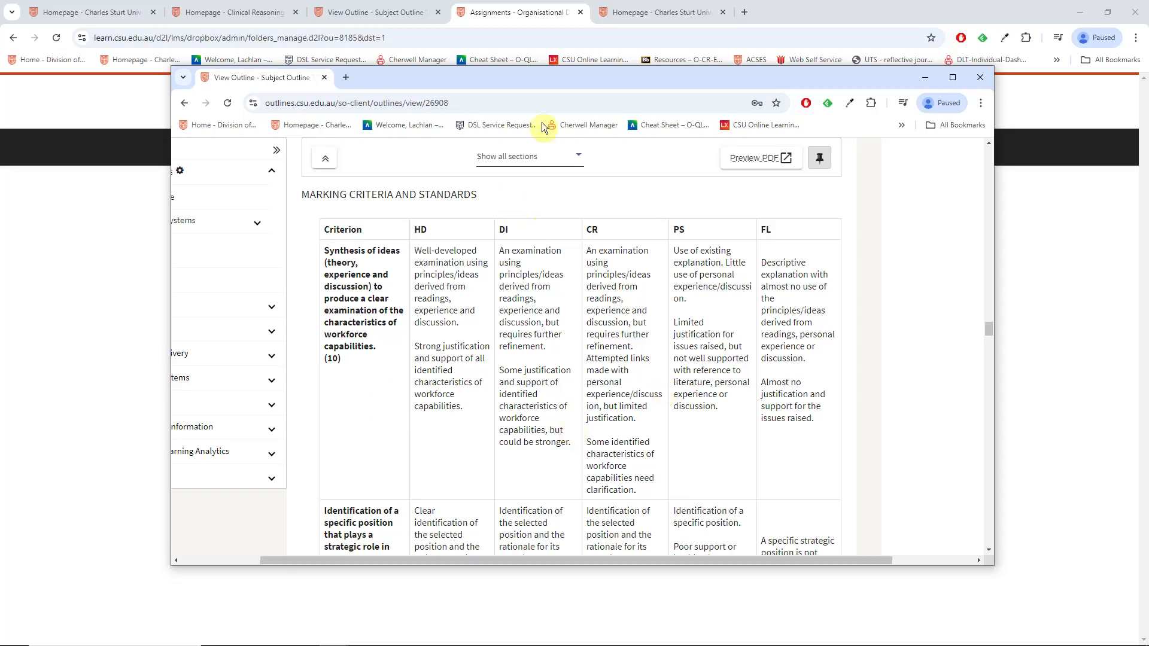
drag(364, 82, 1148, 84)
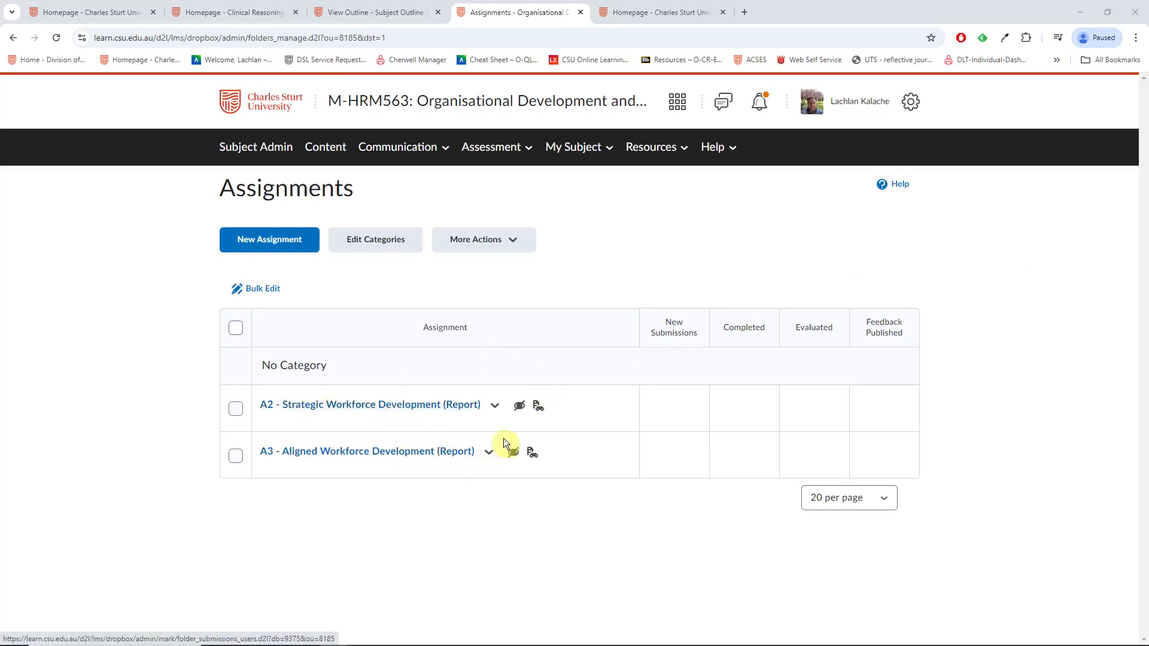
Step: Go to Subject Administration and open the subject's Rubrics page
click(257, 153)
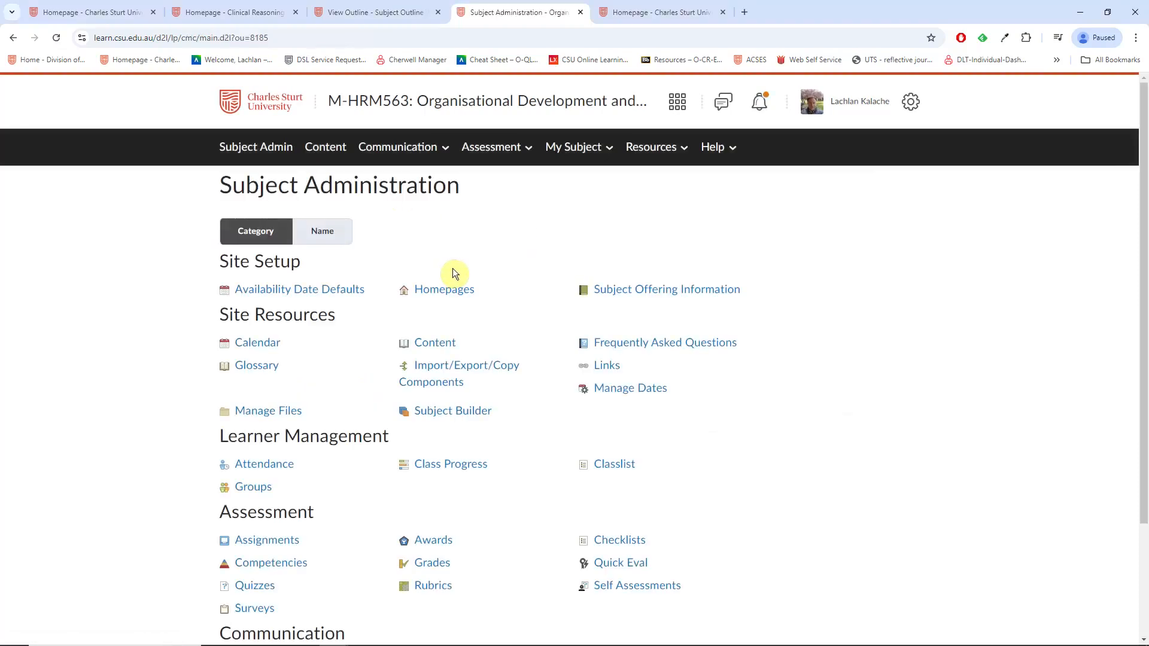
scroll(575, 431, down, 1)
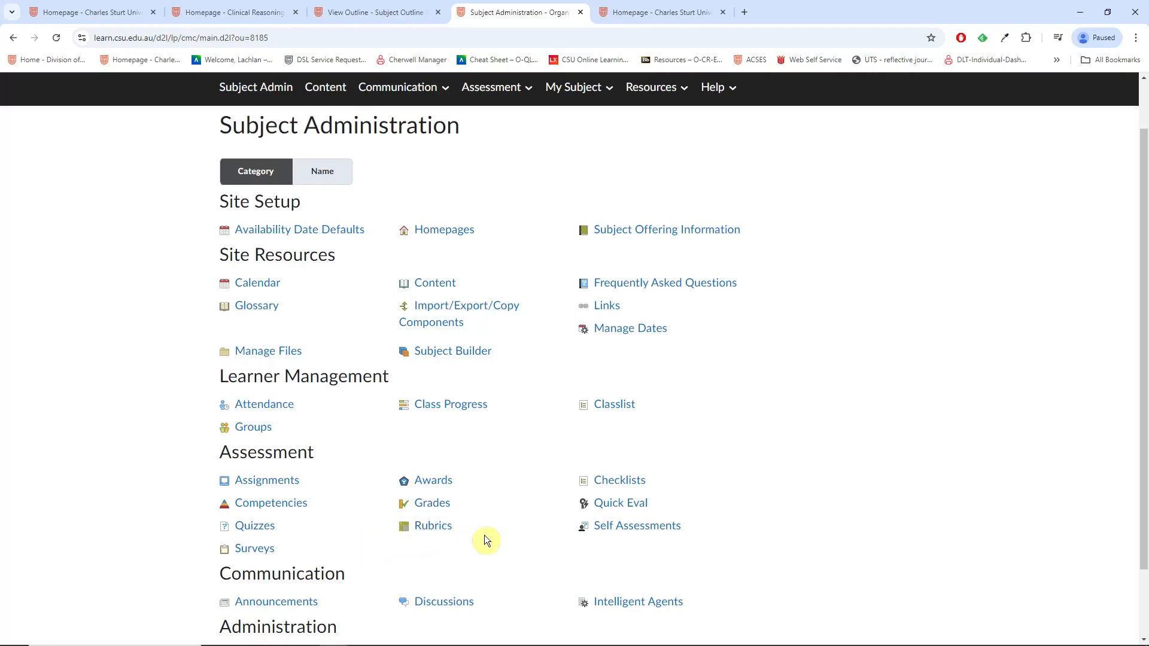
click(433, 529)
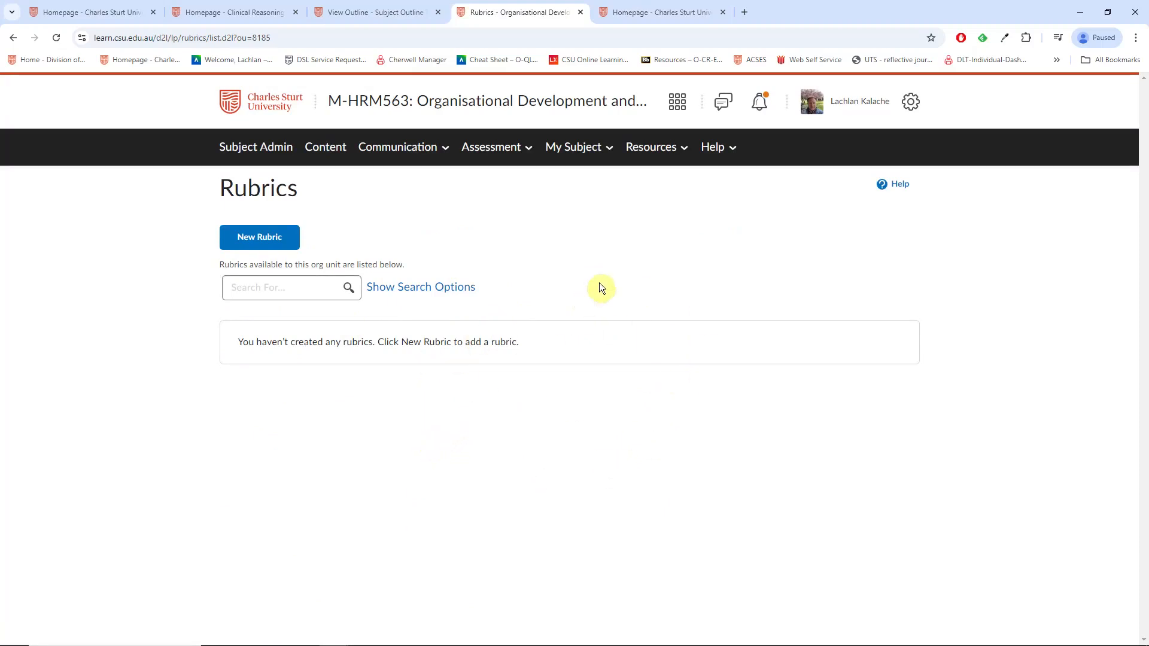
Step: Create a new rubric named 'A2 (Report) Rubric', keeping its status as Published
click(257, 239)
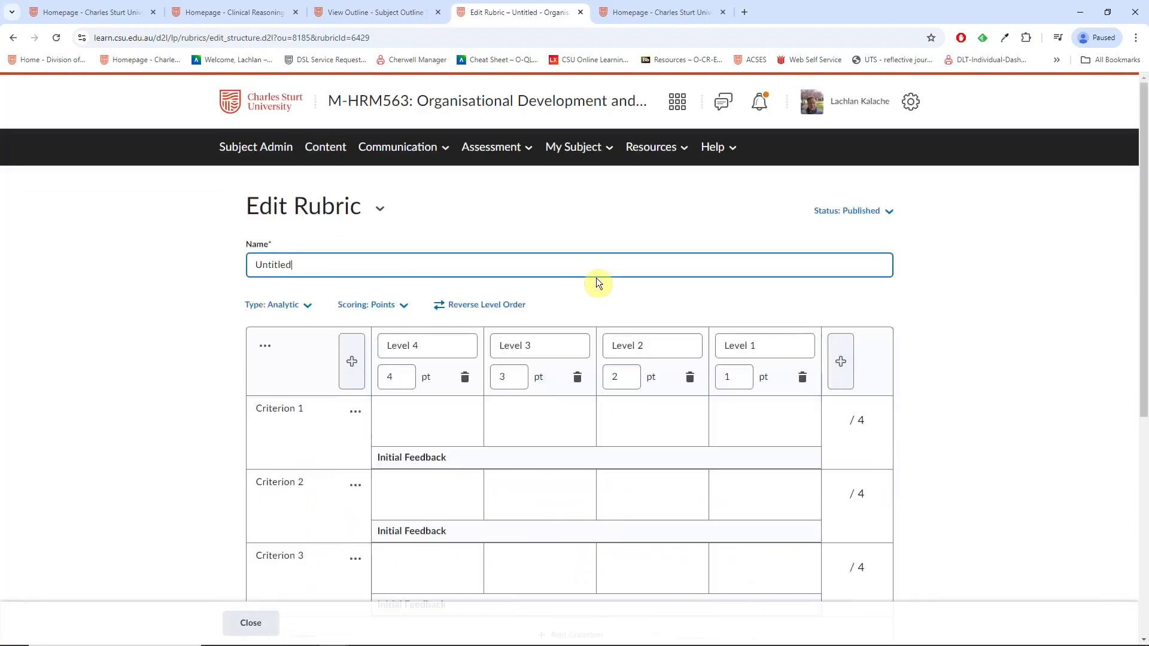
drag(289, 264, 254, 270)
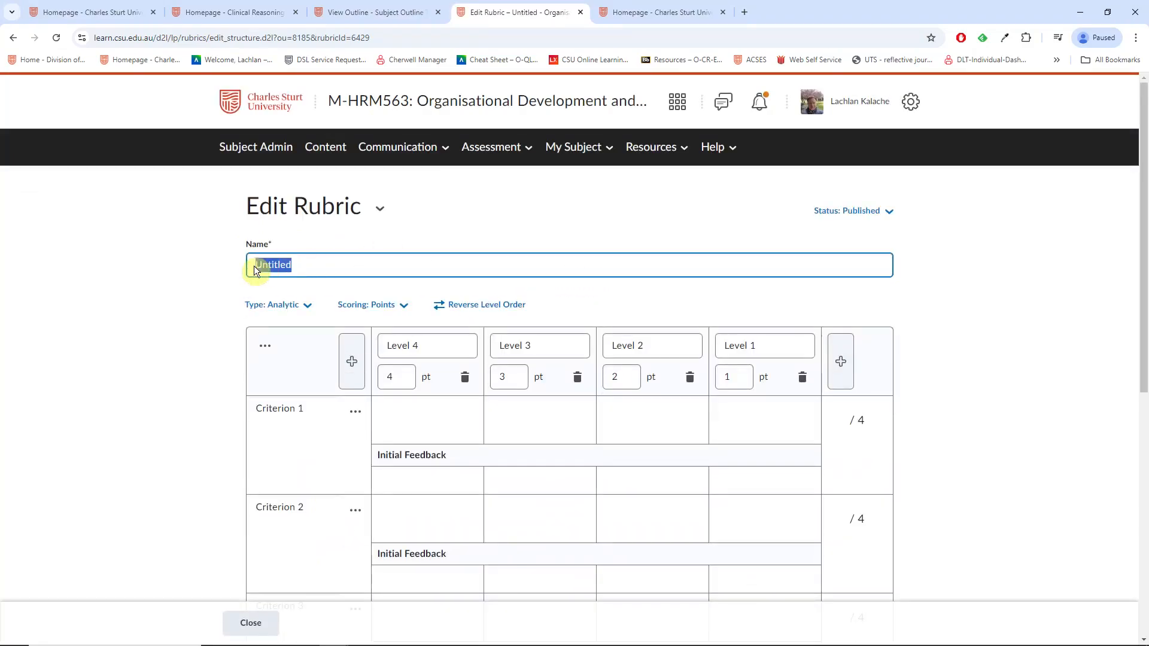
text(A2)
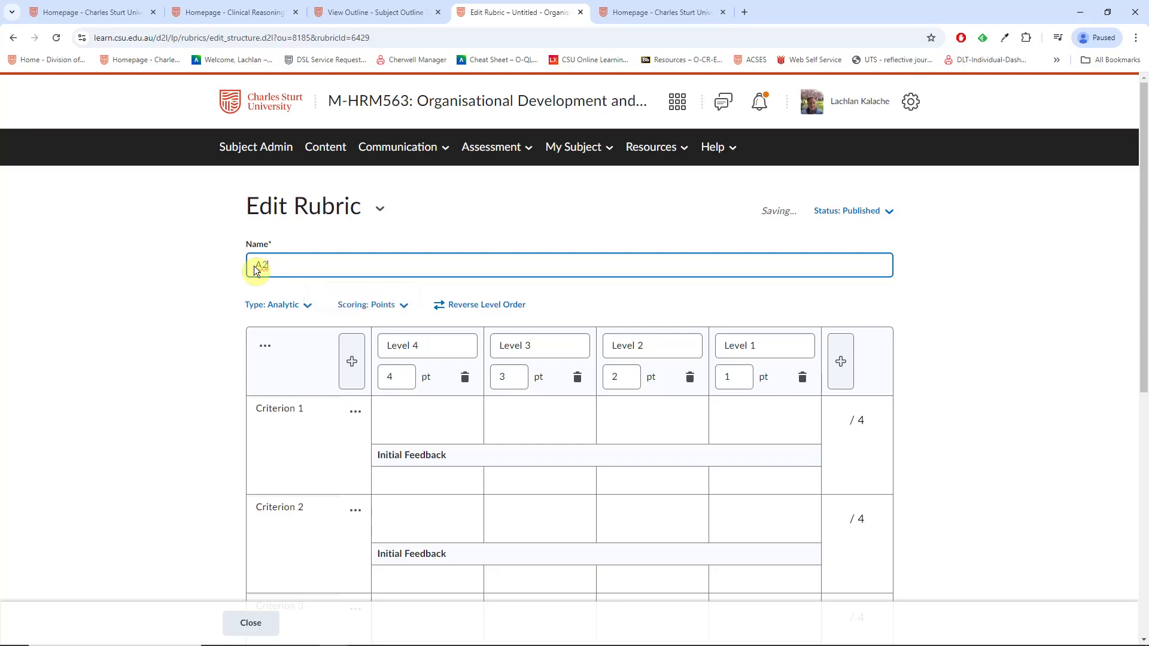
text( (Report) Rubric)
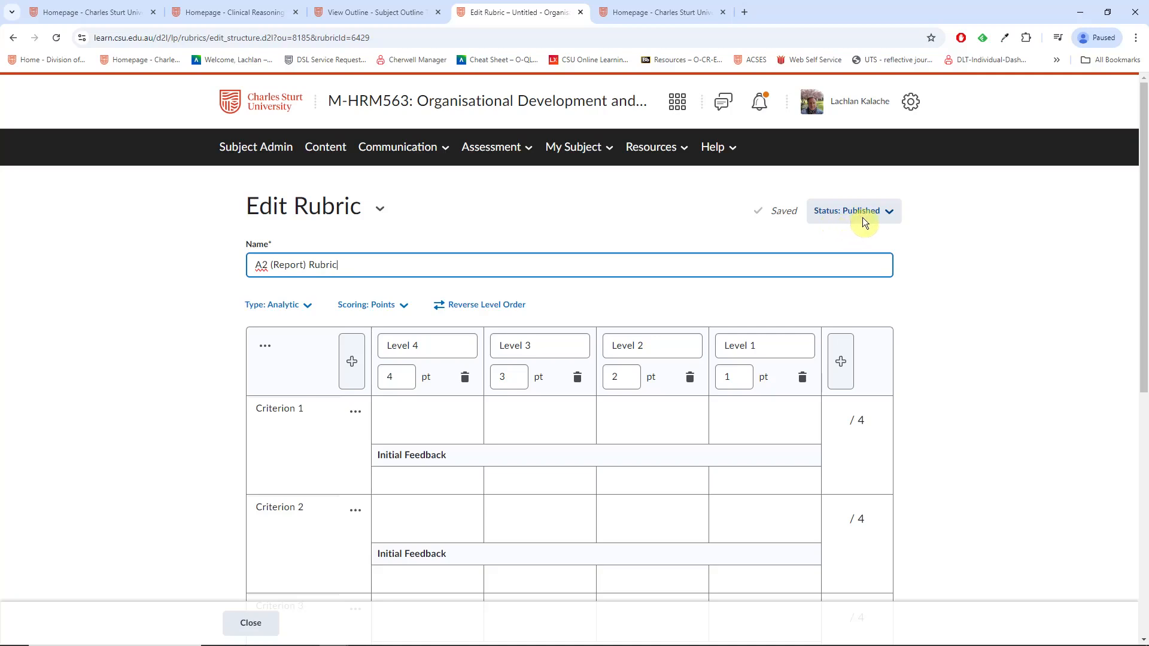
click(885, 213)
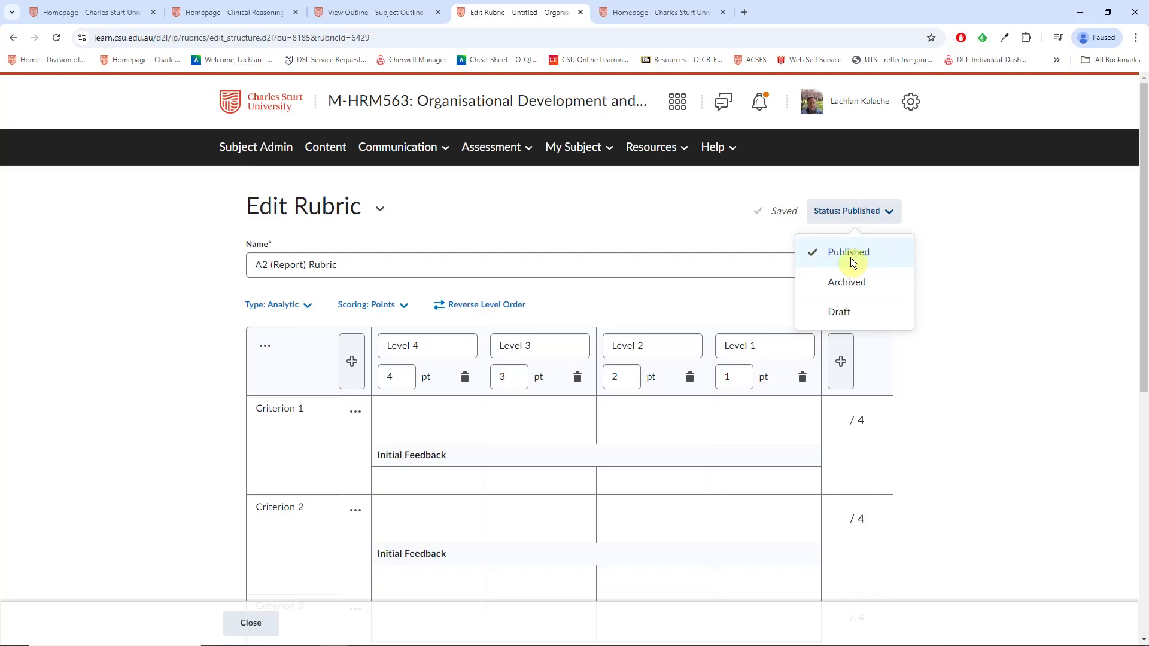
click(610, 207)
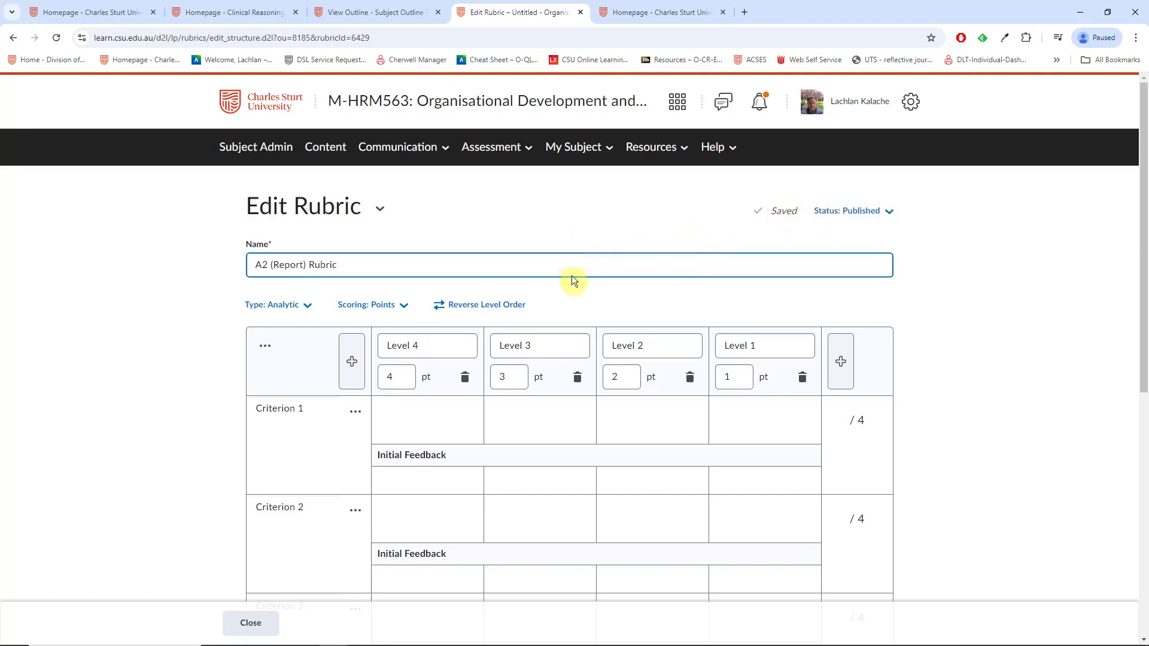
Step: Keep the rubric type as Analytic and look over Criterion 2's row options
scroll(533, 260, down, 1)
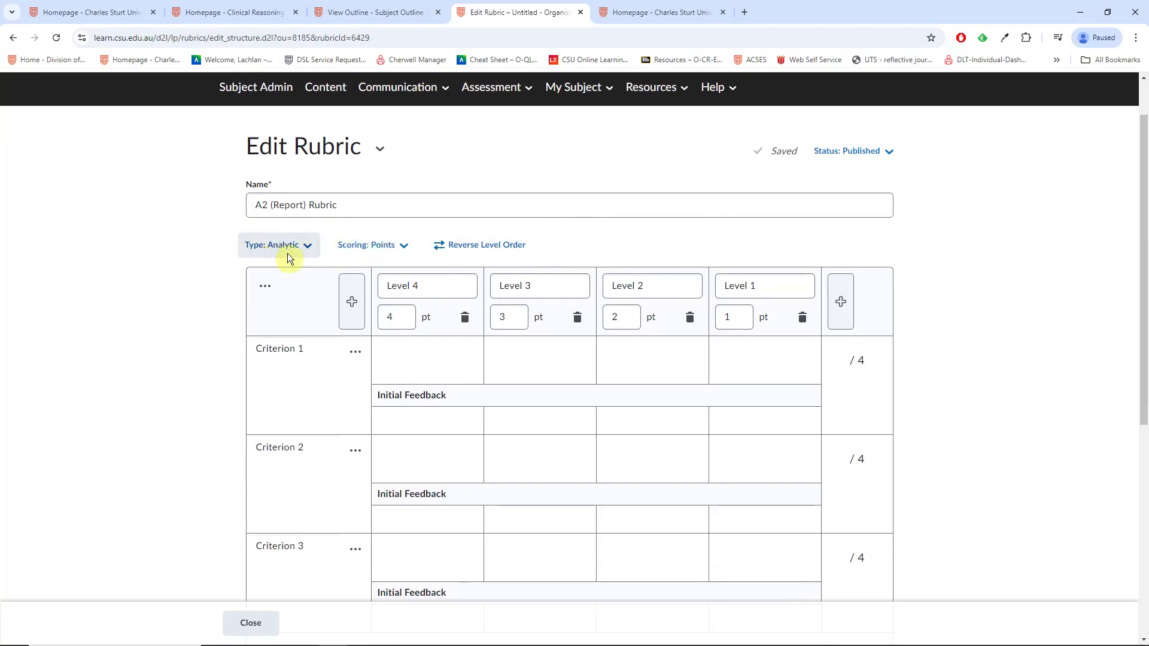
click(308, 247)
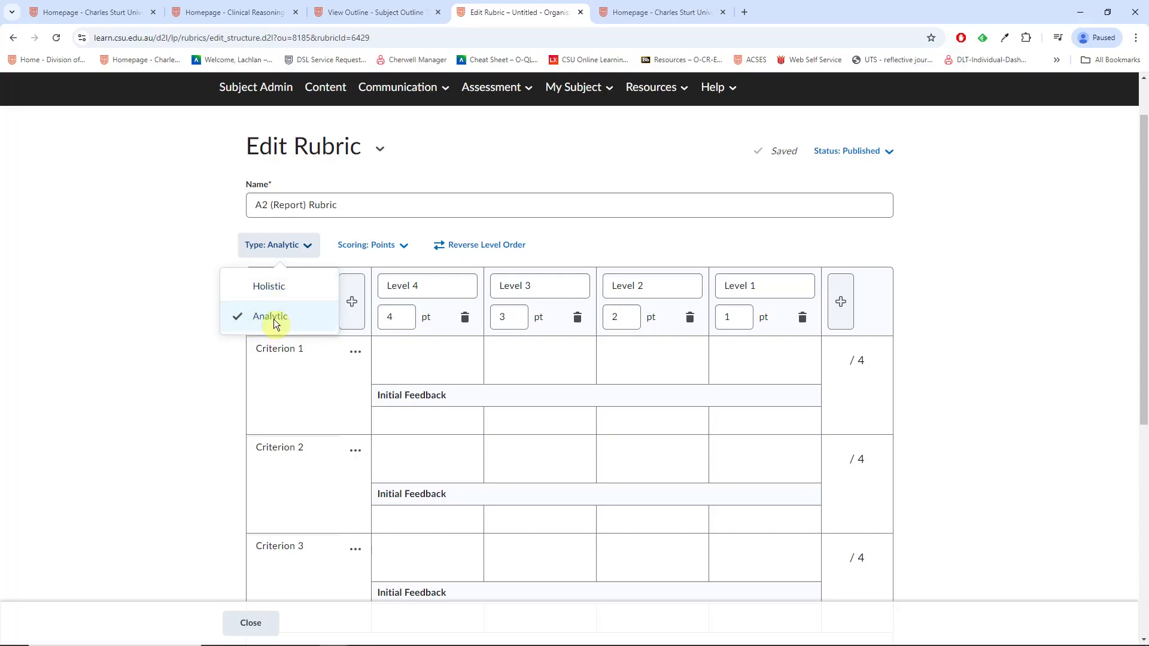
click(189, 383)
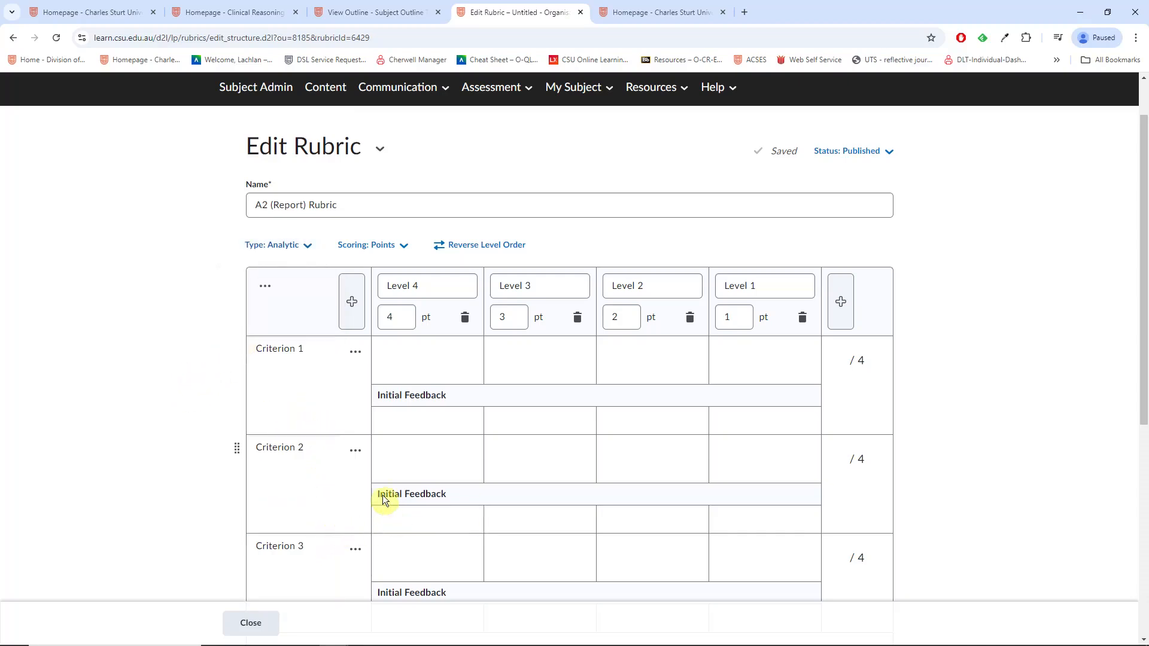
click(360, 455)
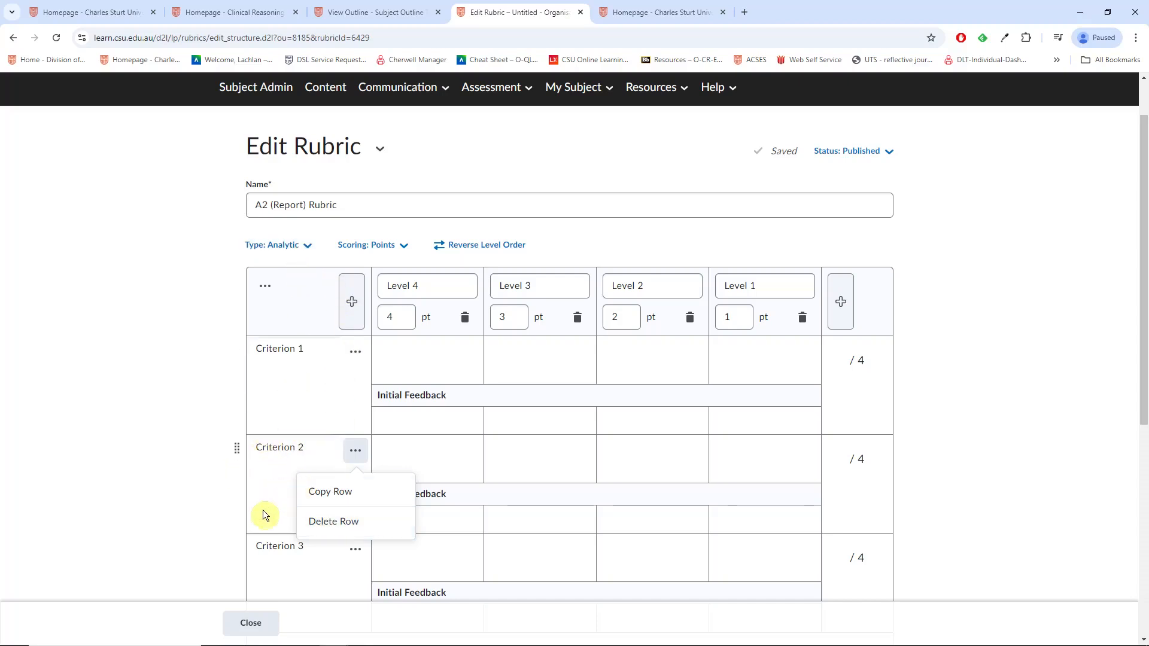
click(138, 379)
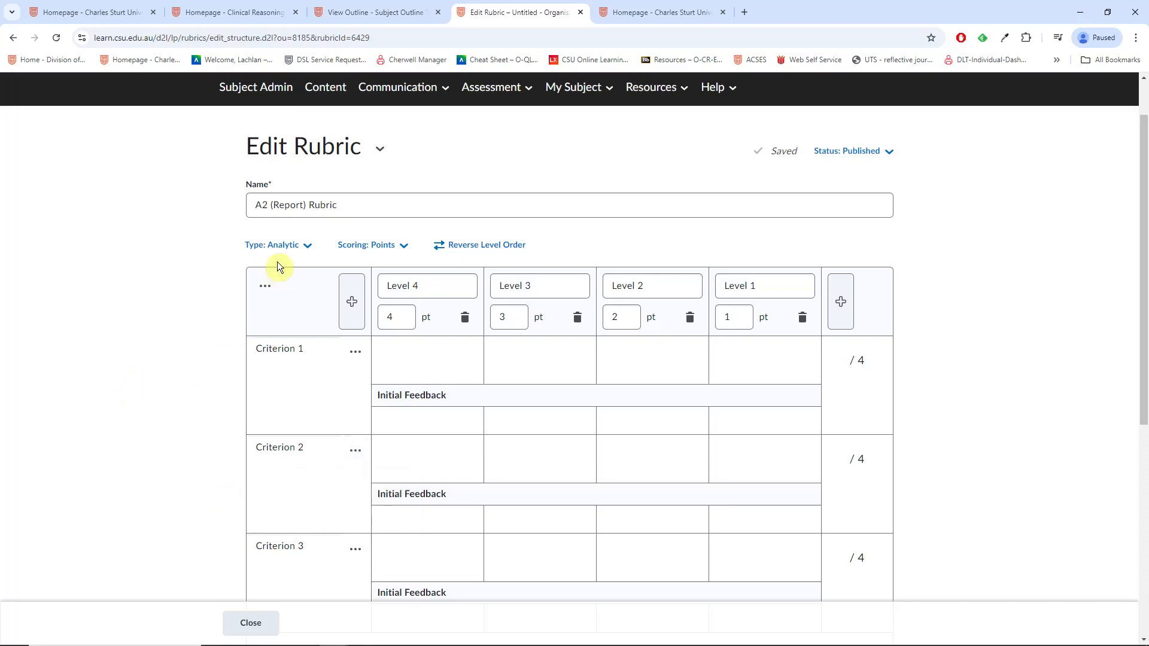
Step: Show the scoring method choices No Score, Points and Custom Points, leaving Points selected
click(405, 247)
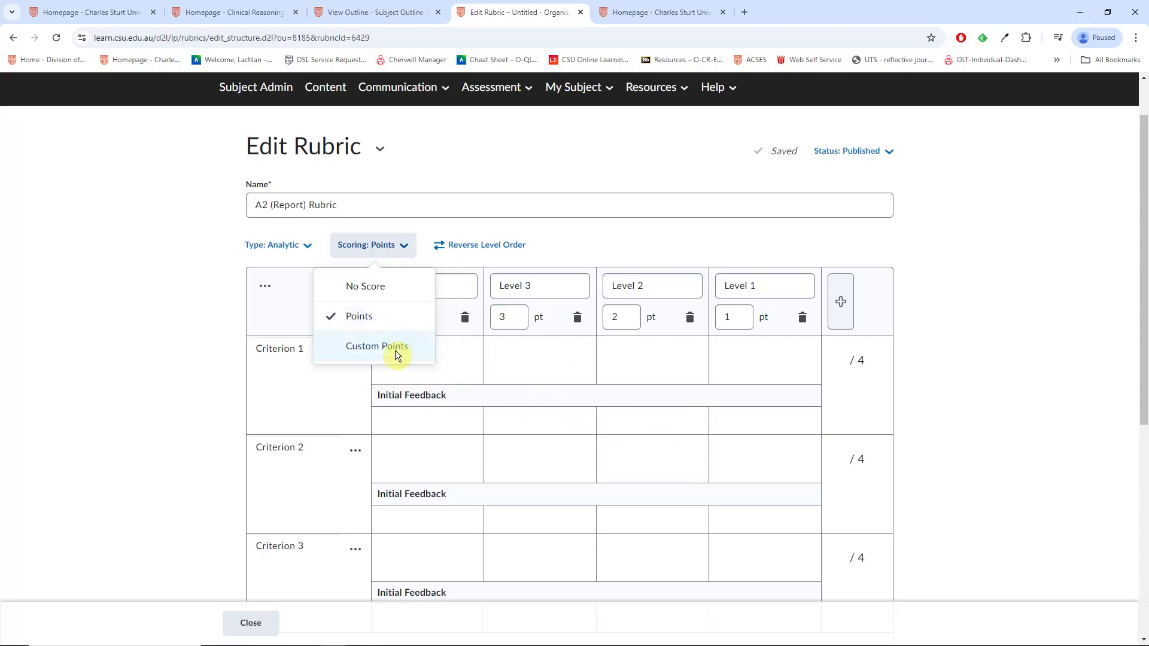
click(753, 240)
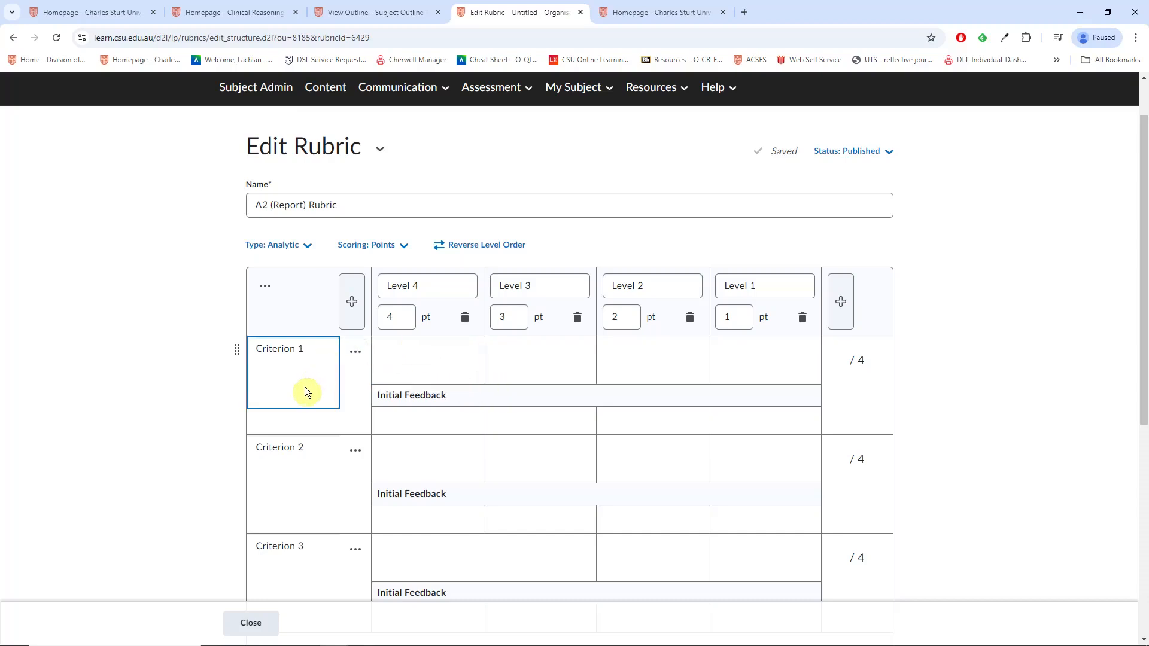
click(398, 247)
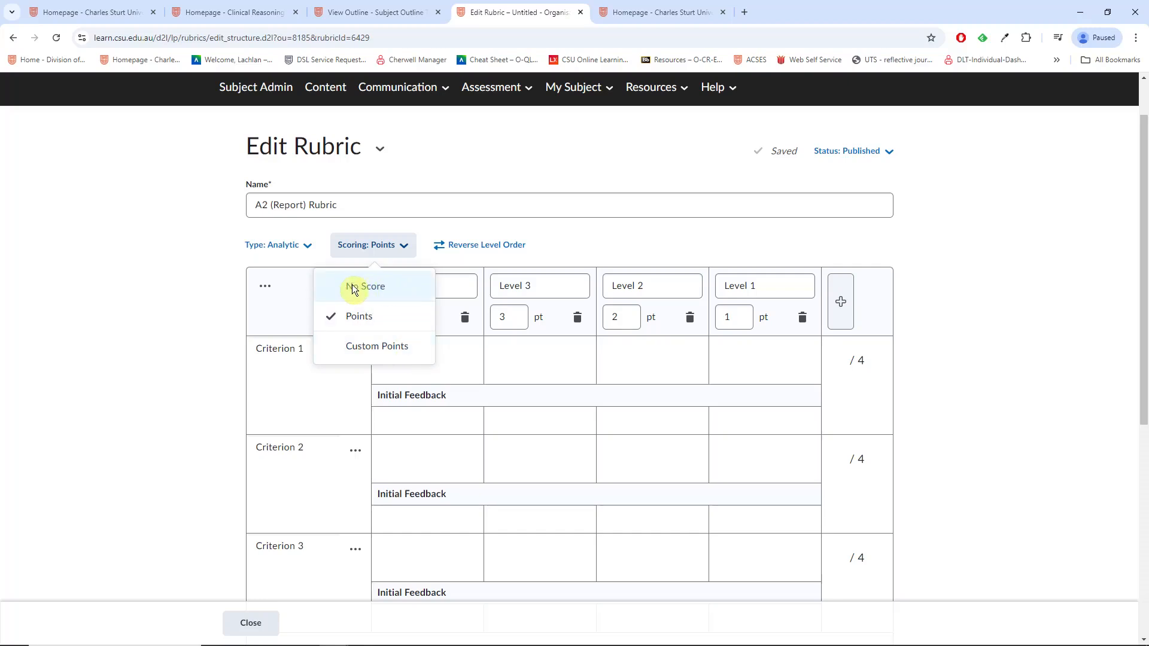
Step: Switch scoring to Custom Points so each criterion row has its own 4/3/2/1 pt boxes
click(361, 350)
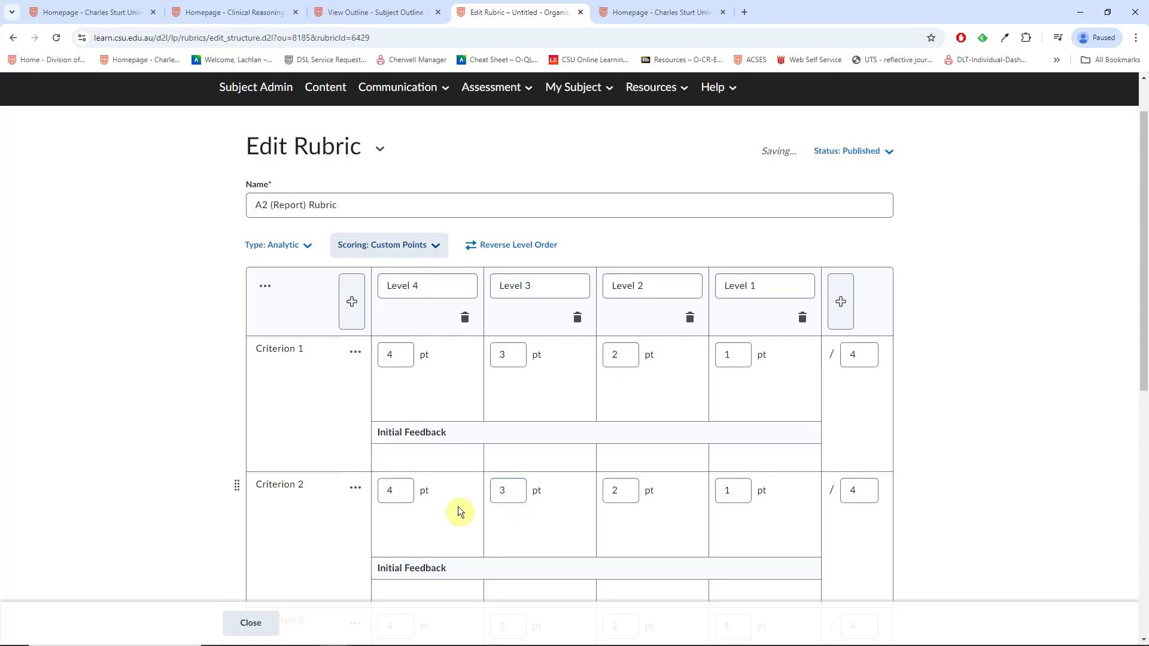
scroll(475, 508, down, 2)
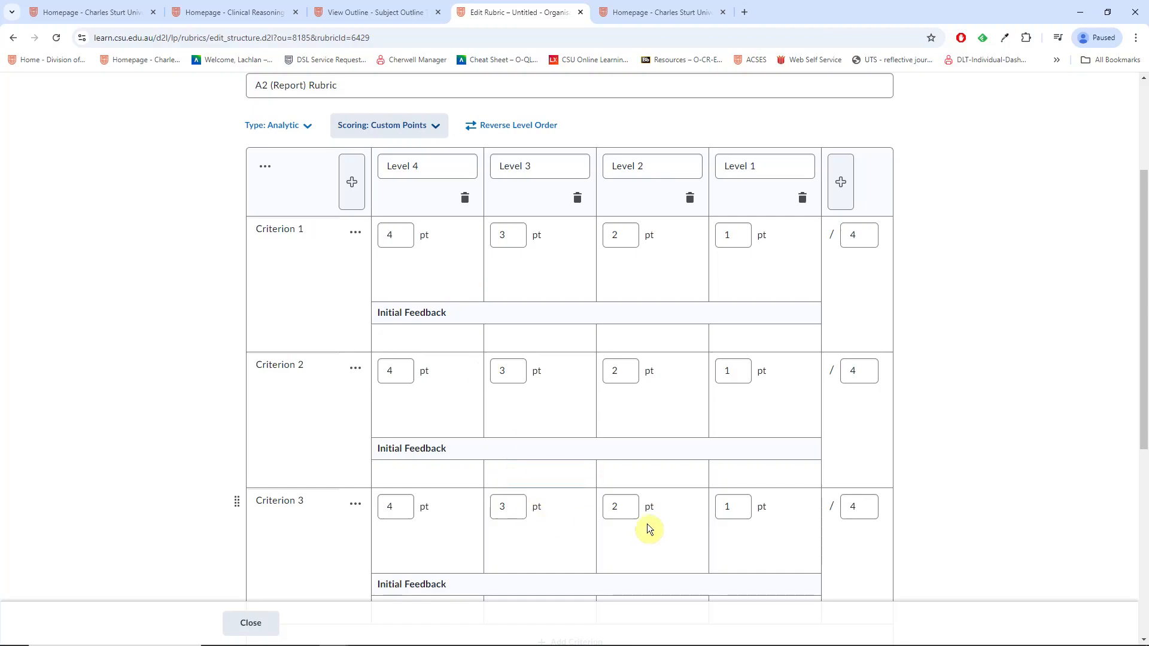
scroll(537, 472, up, 1)
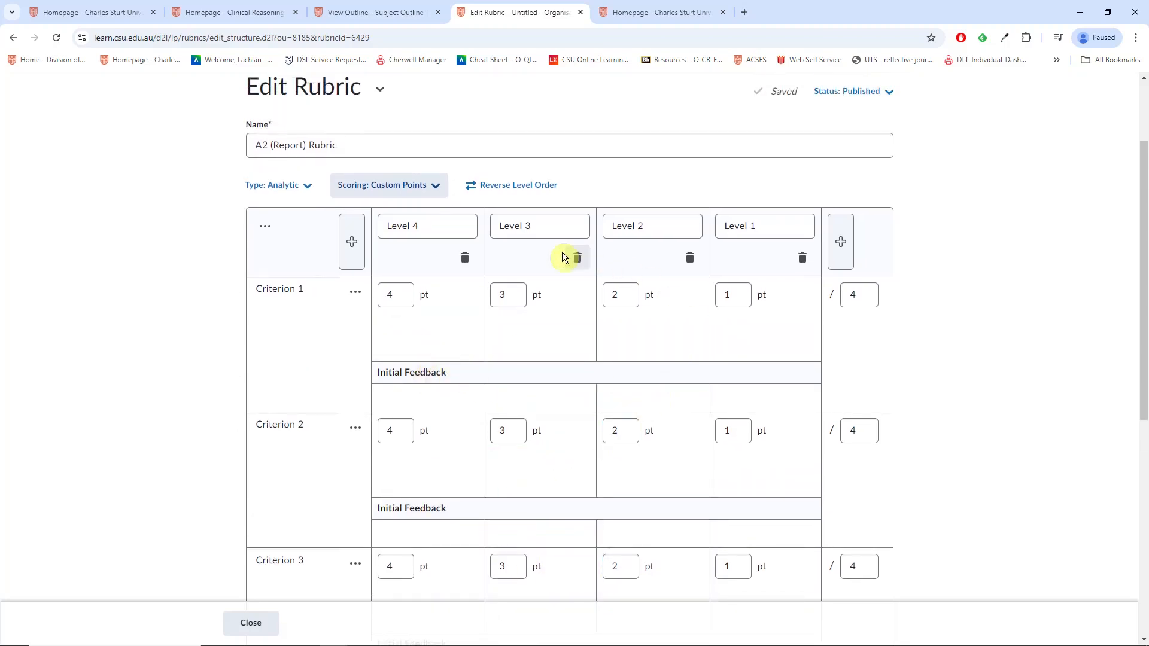
Step: Add a fifth 0-point level and rename the levels HD, Di, Cr, Ps and Fl
click(843, 251)
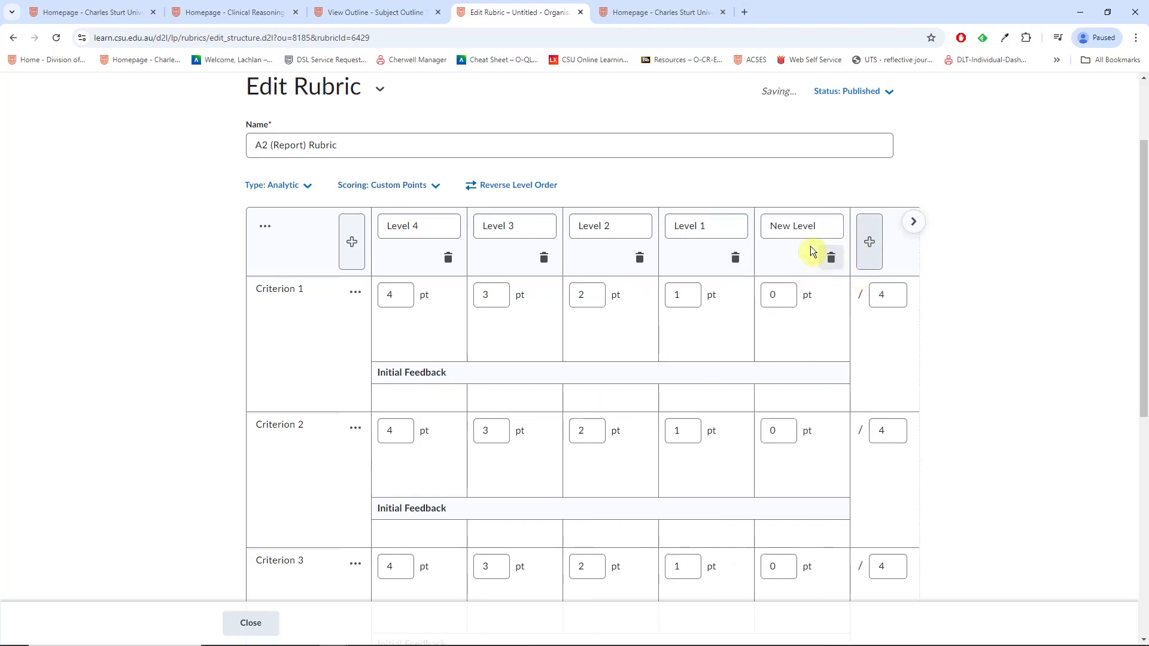
drag(426, 226, 377, 231)
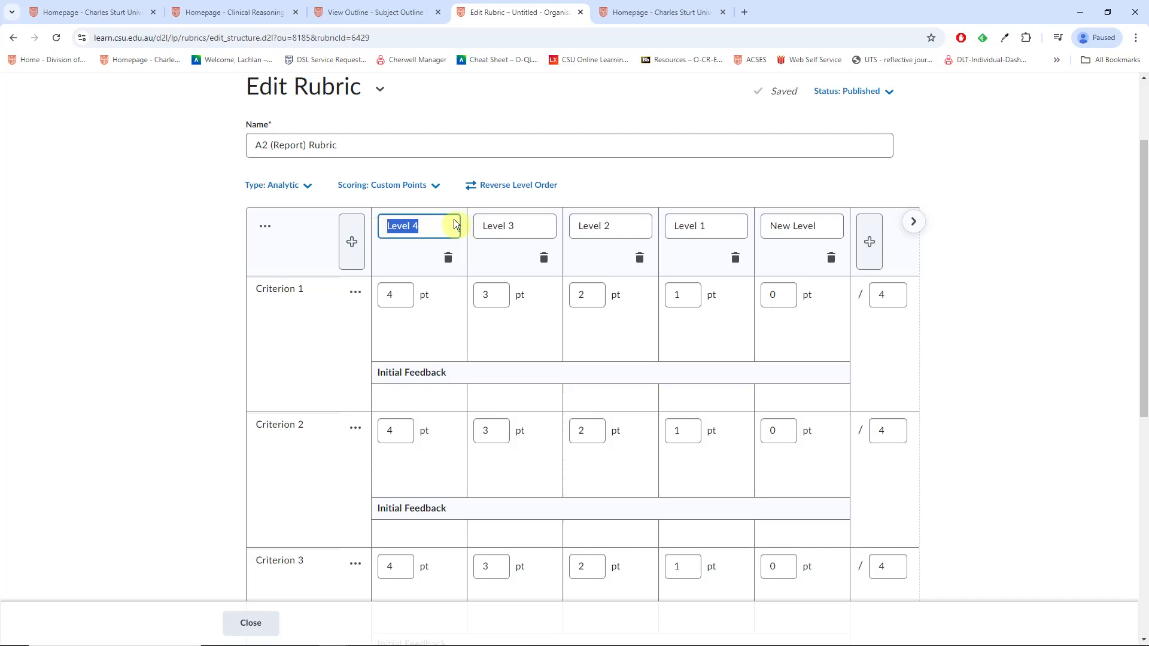
text(HD)
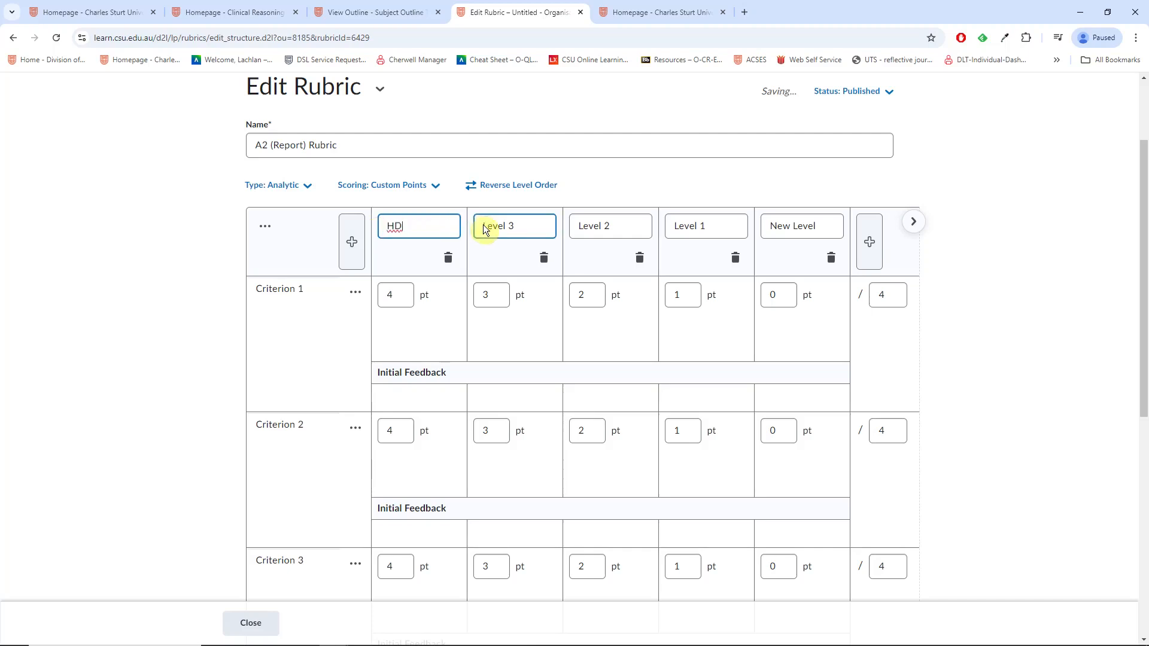
drag(513, 225, 463, 229)
text(Di)
drag(608, 225, 549, 230)
text(Cr)
drag(727, 226, 642, 212)
text(Ps)
drag(814, 226, 752, 228)
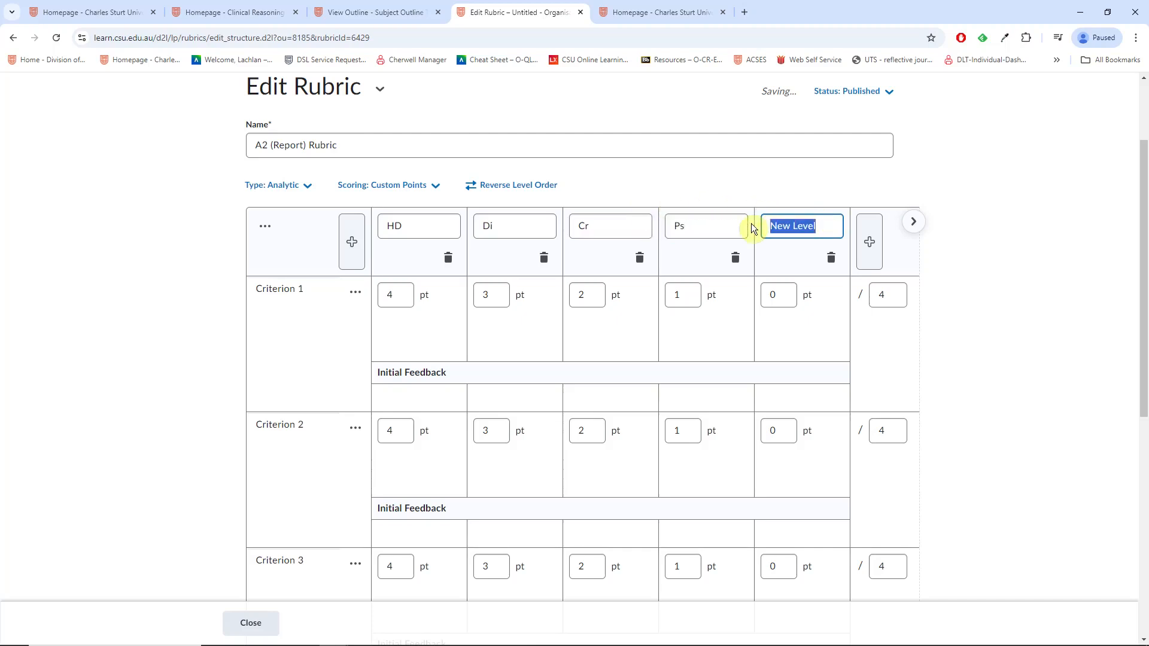
text(Fl)
Step: Reopen the HD and Di level names to add their percentage ranges
click(575, 299)
click(421, 228)
click(518, 234)
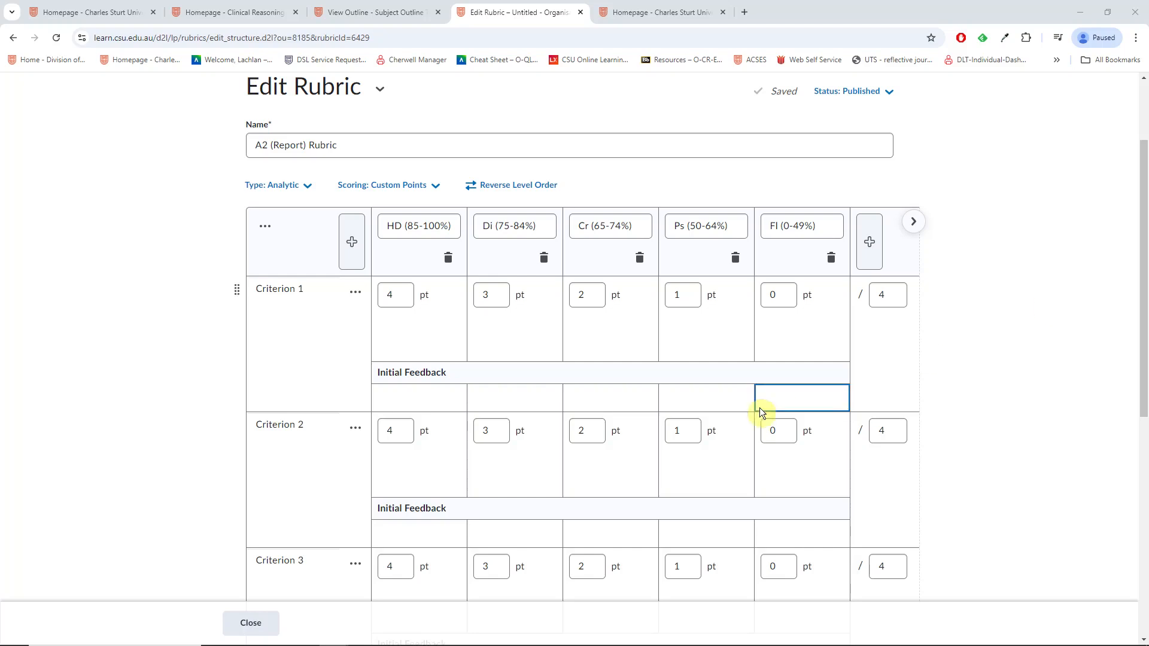
Step: Paste the outline's full descriptions into Criteria 1, 2 and 3, ending (10), (15) and (15)
click(266, 325)
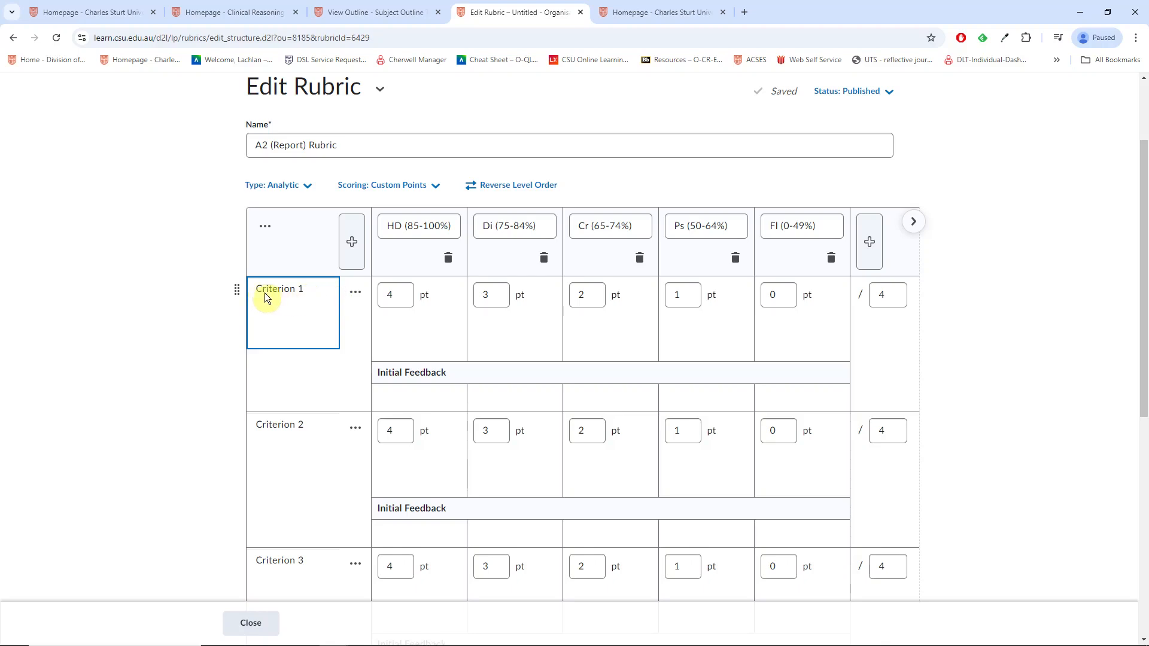
text(Synthesis of ideas (theory, experience and discussion) to produce a clear examination of the characteristics of workforce capabilities. (10))
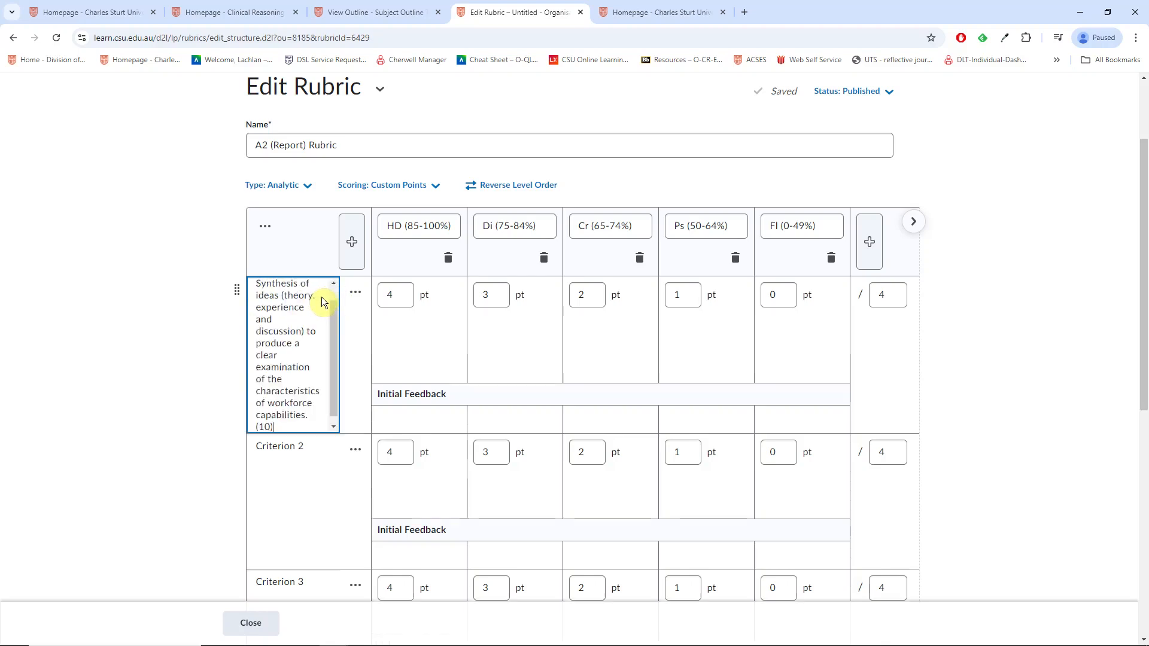
mouse_move(333, 345)
mouse_down()
mouse_move(334, 328)
mouse_move(336, 368)
mouse_move(339, 341)
mouse_up()
click(399, 358)
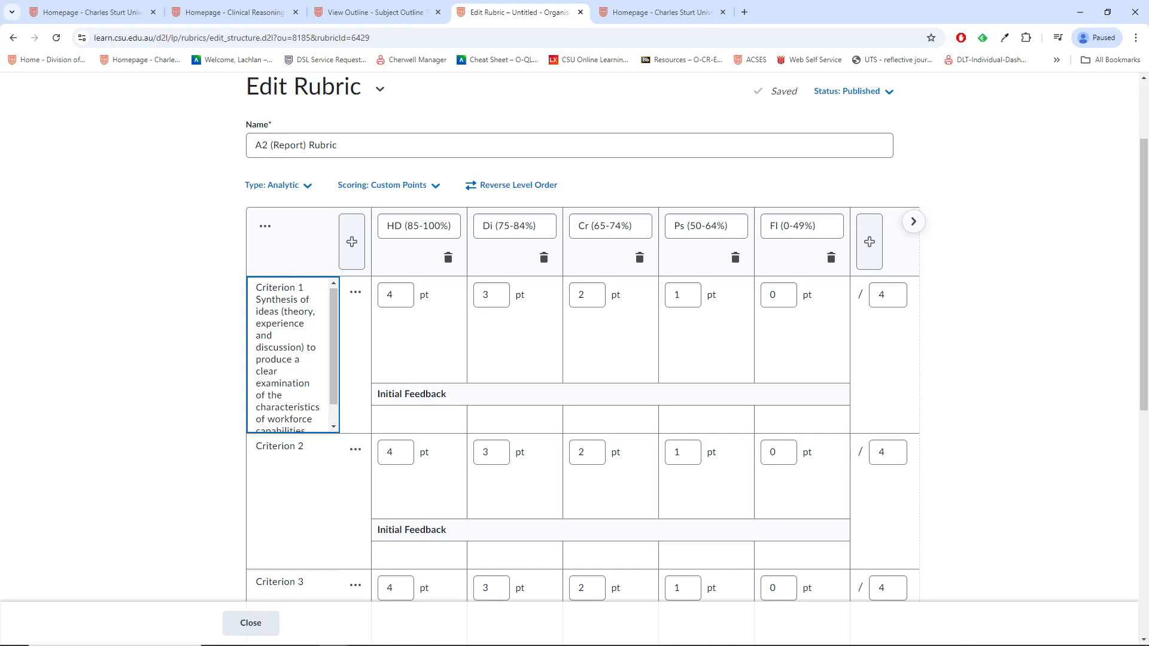
key(alt+Tab)
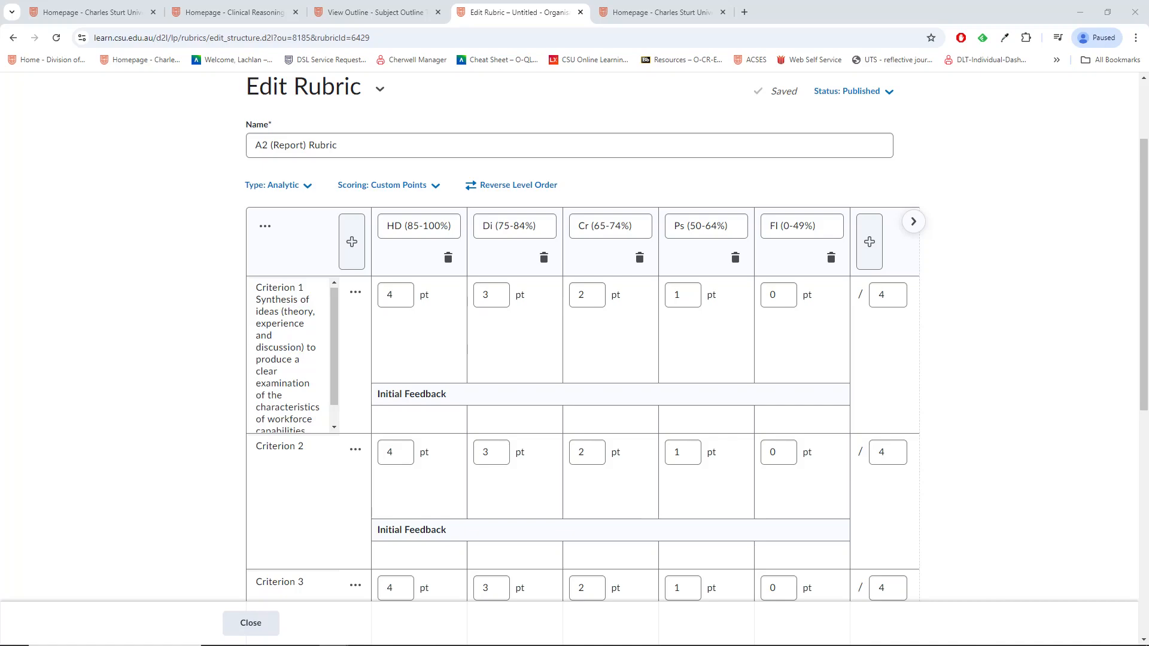
click(323, 464)
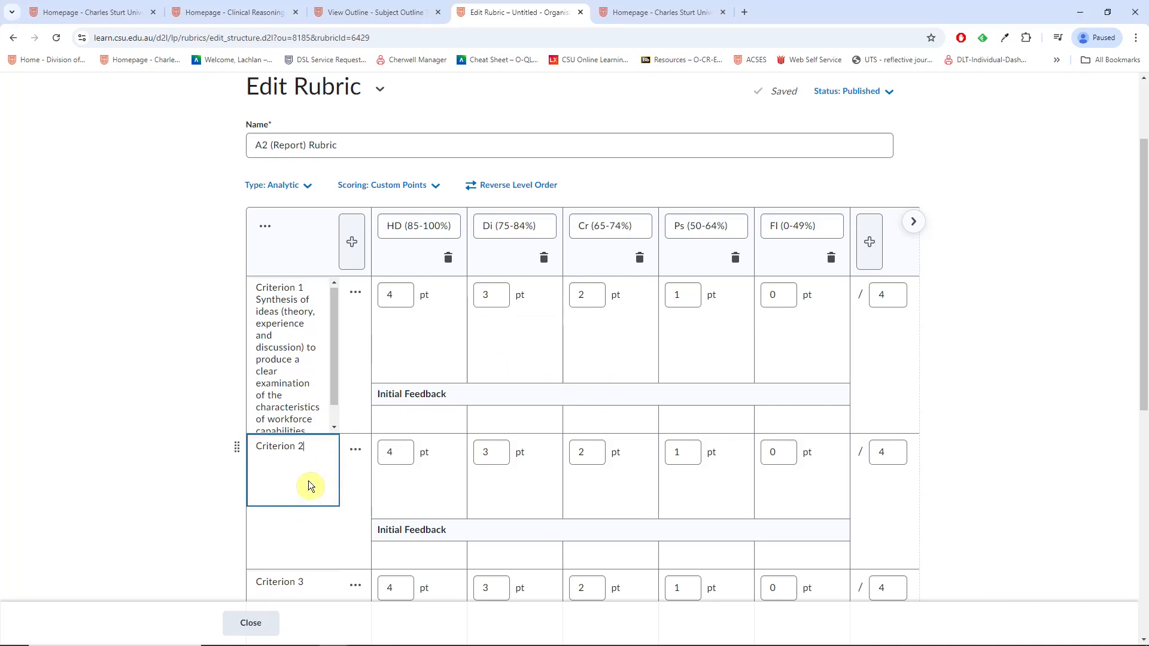
text(Identification of a specific position that plays a strategic role in the organisation. Review and evaluation of the HRD needs; and its relevance/importance to the position.)
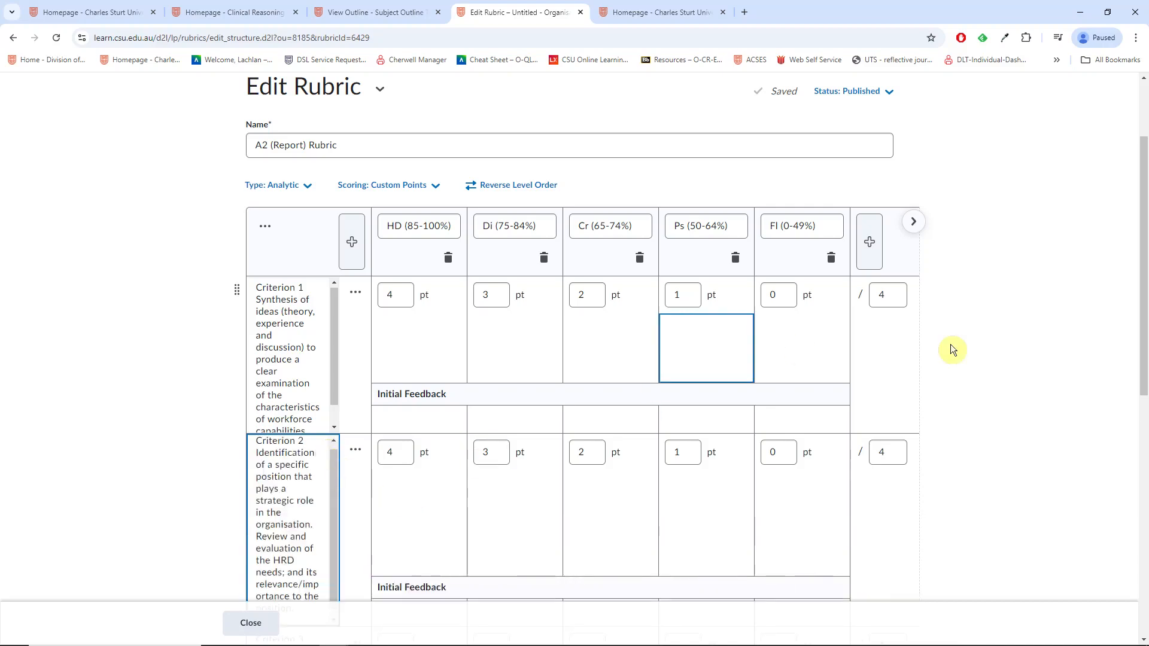
key(alt+Tab)
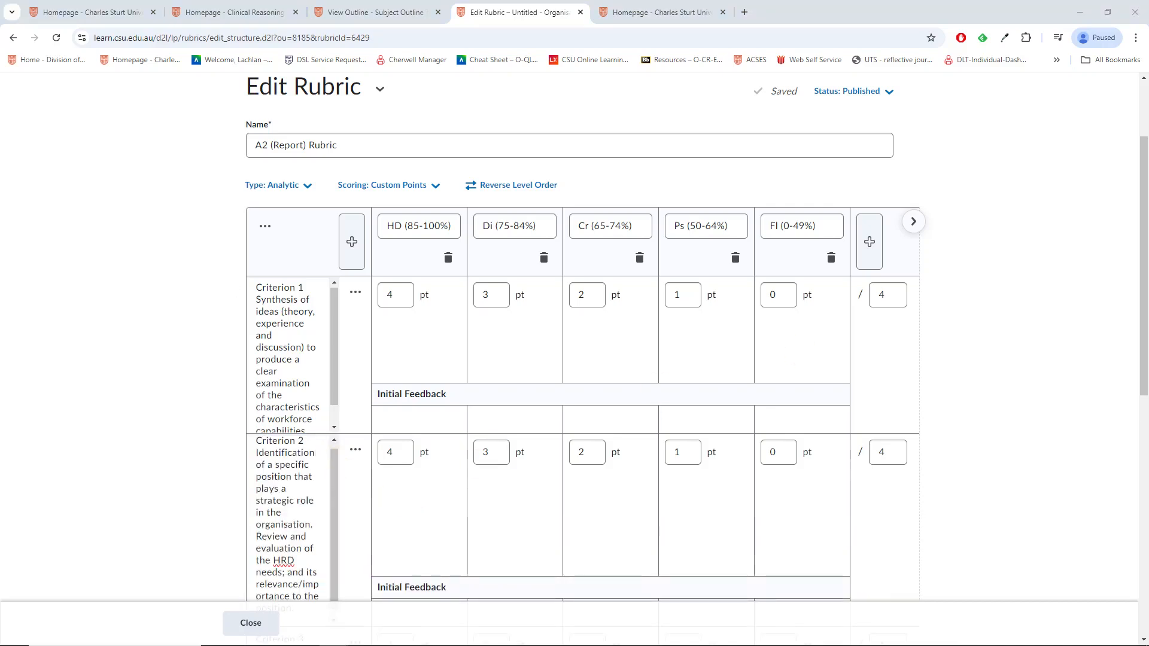
scroll(344, 513, down, 5)
click(317, 443)
text(Critical analysis of the current HRD program, identification of gaps and the impact of the identified shortcomings. (15))
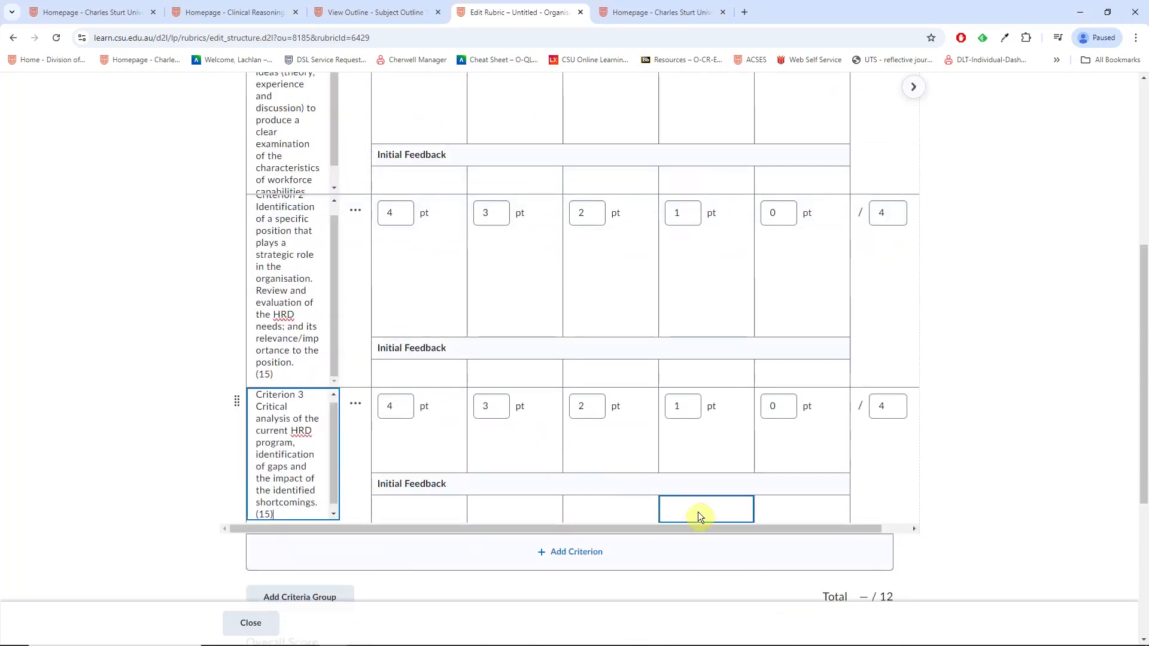
Step: Add a fourth criterion named 'Criterion 4' with the description 'Presentation (10)'
click(550, 555)
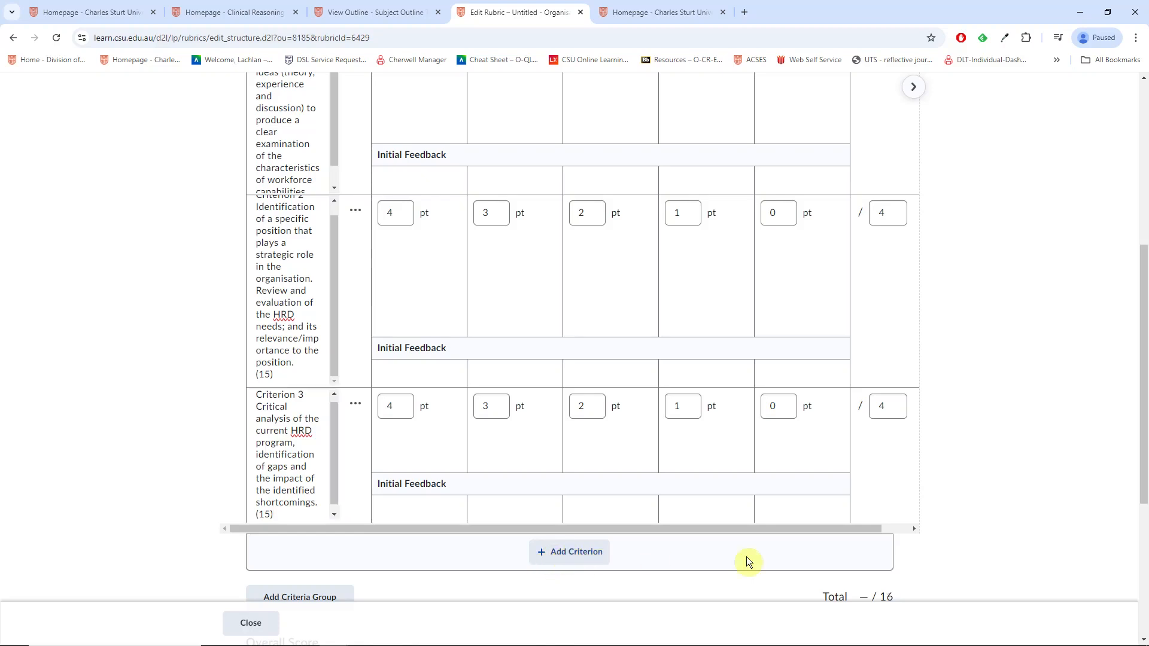
click(334, 536)
drag(333, 537, 260, 523)
text(Criterion 4)
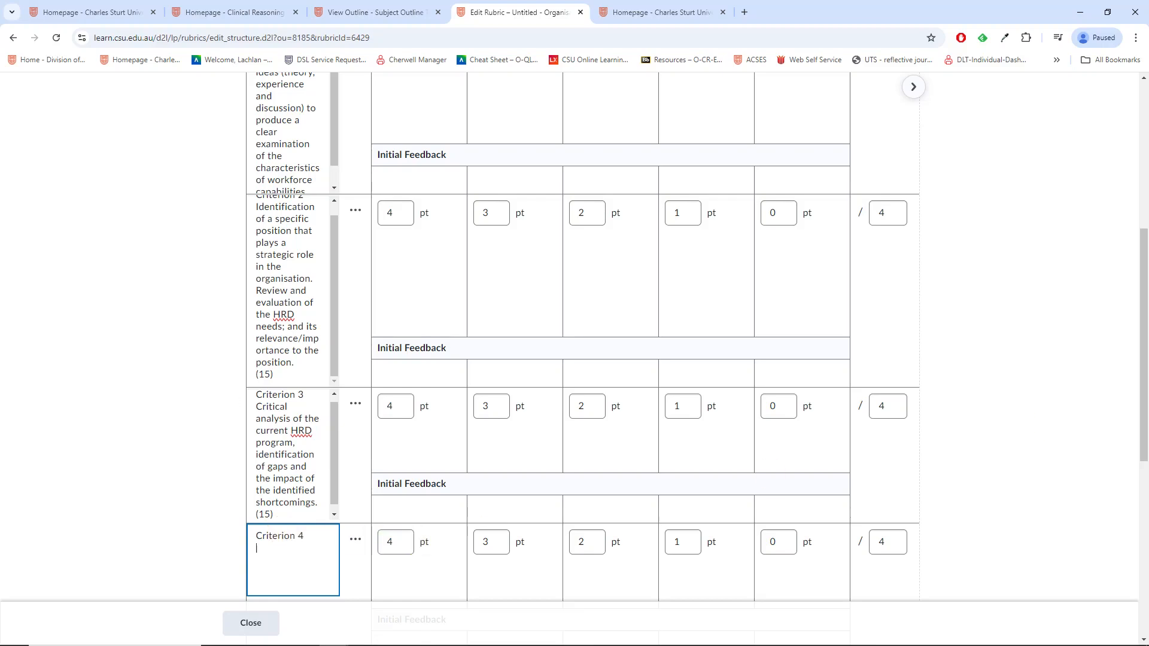
key(alt+Tab)
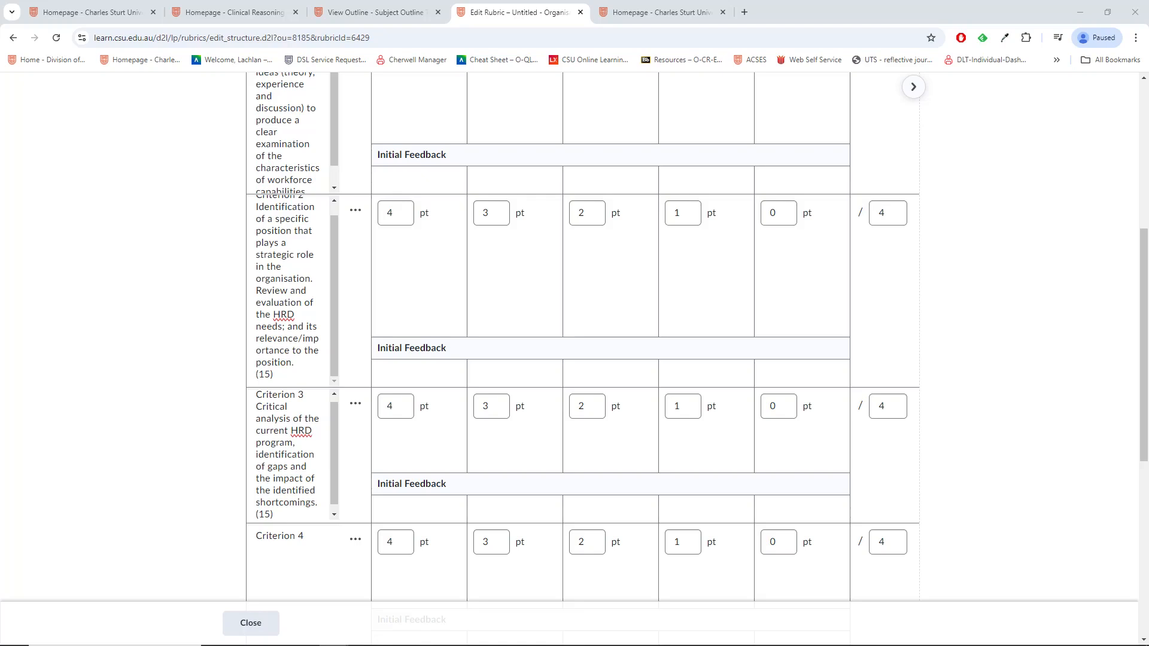
click(282, 549)
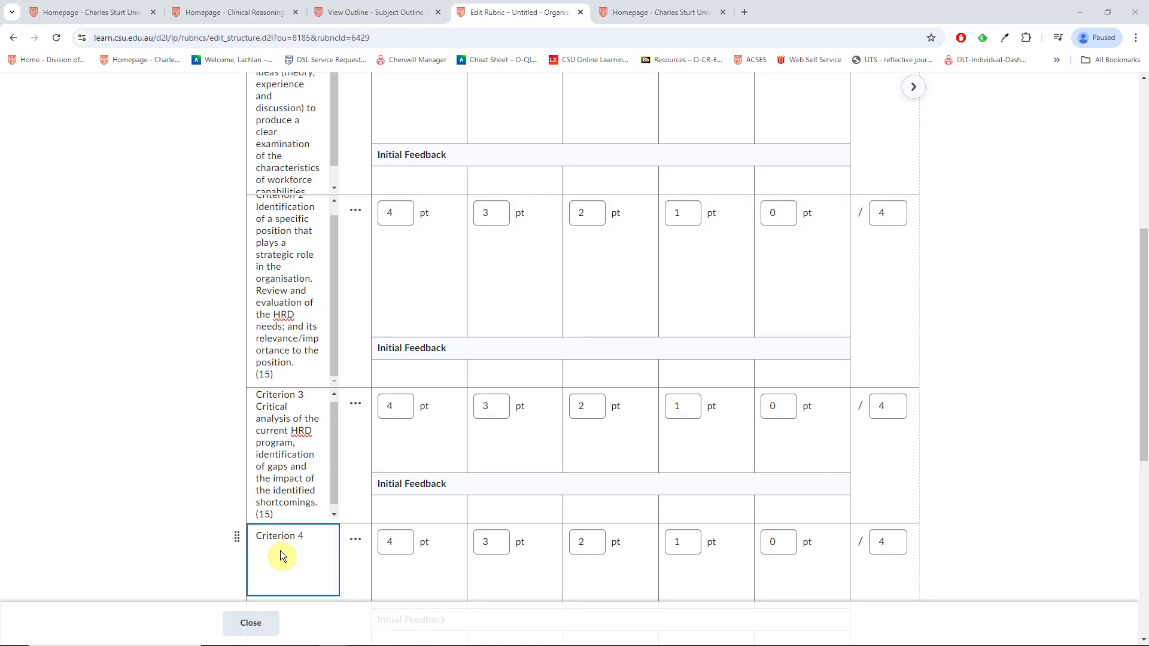
text(Presentation (10))
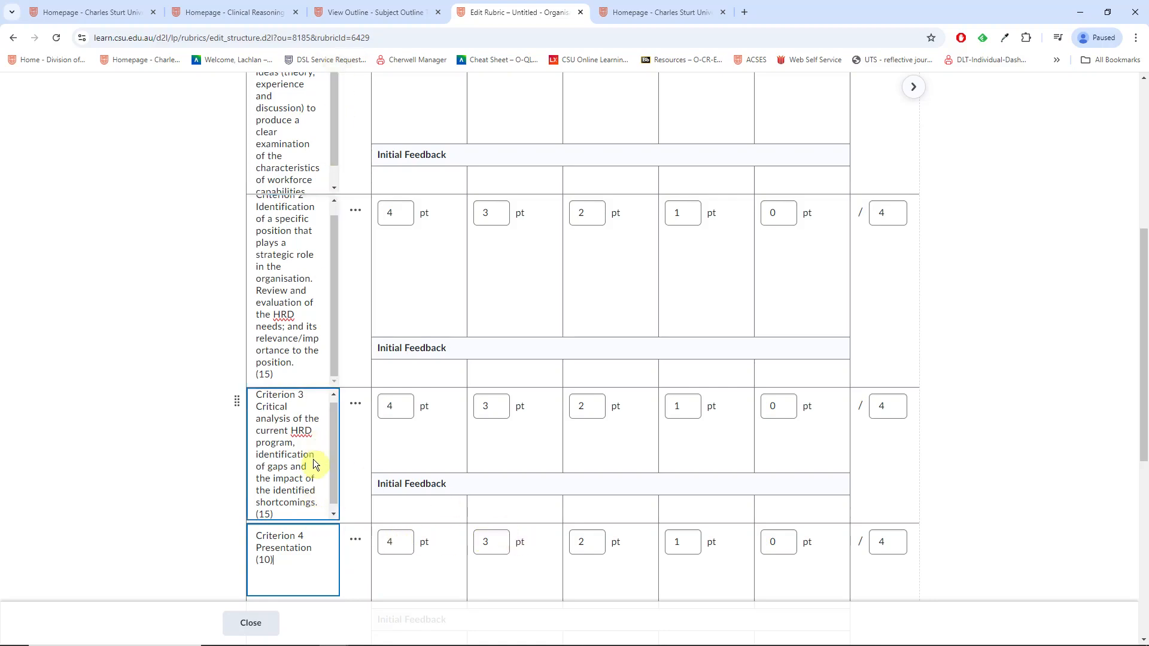
scroll(441, 405, up, 2)
click(521, 406)
Step: Paste the 'Well-developed examination…' descriptor into Criterion 1's HD cell and let it save
scroll(521, 406, up, 1)
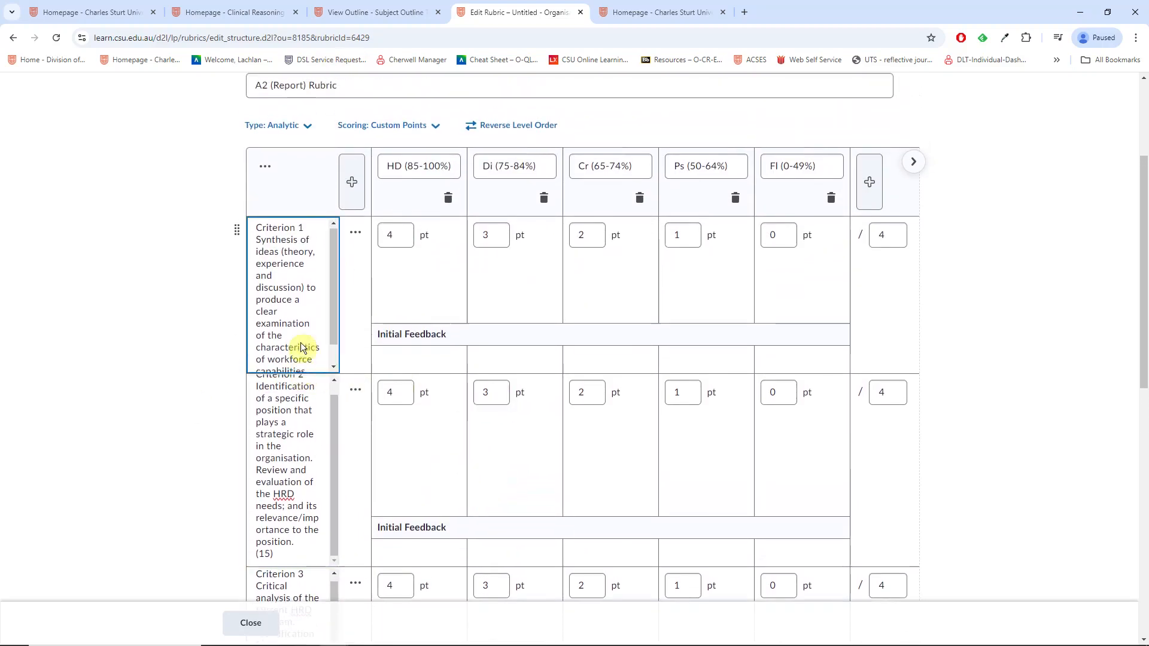
click(311, 504)
click(419, 431)
click(433, 283)
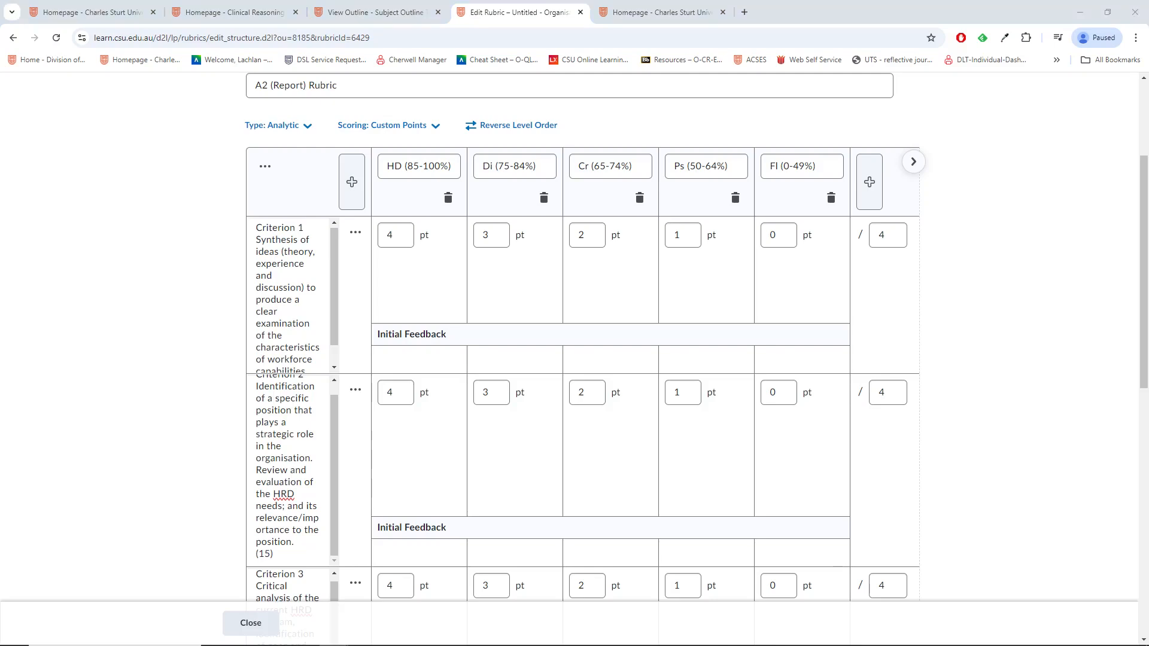
scroll(429, 300, down, 2)
click(429, 307)
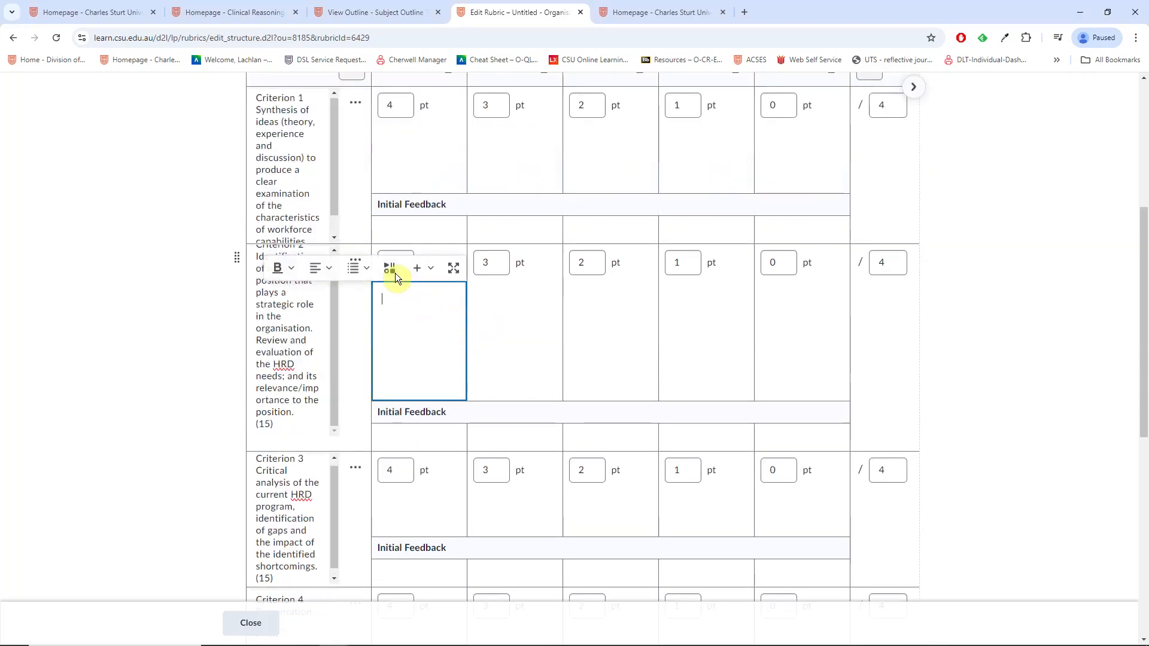
scroll(400, 277, up, 3)
click(393, 333)
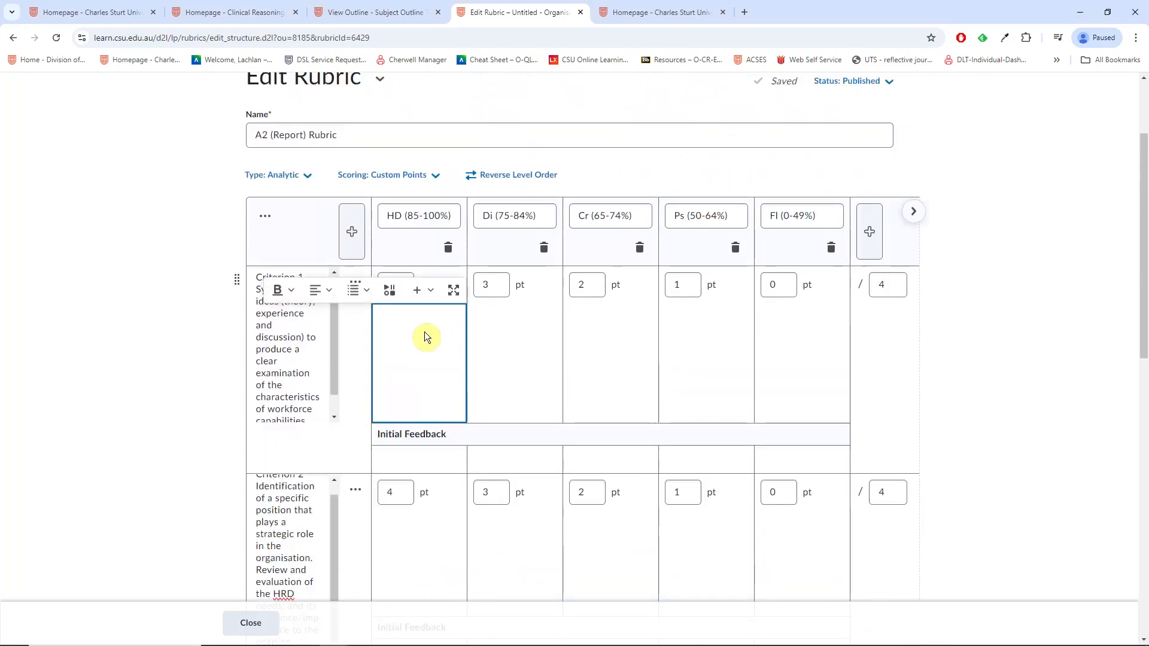
key(ctrl+v)
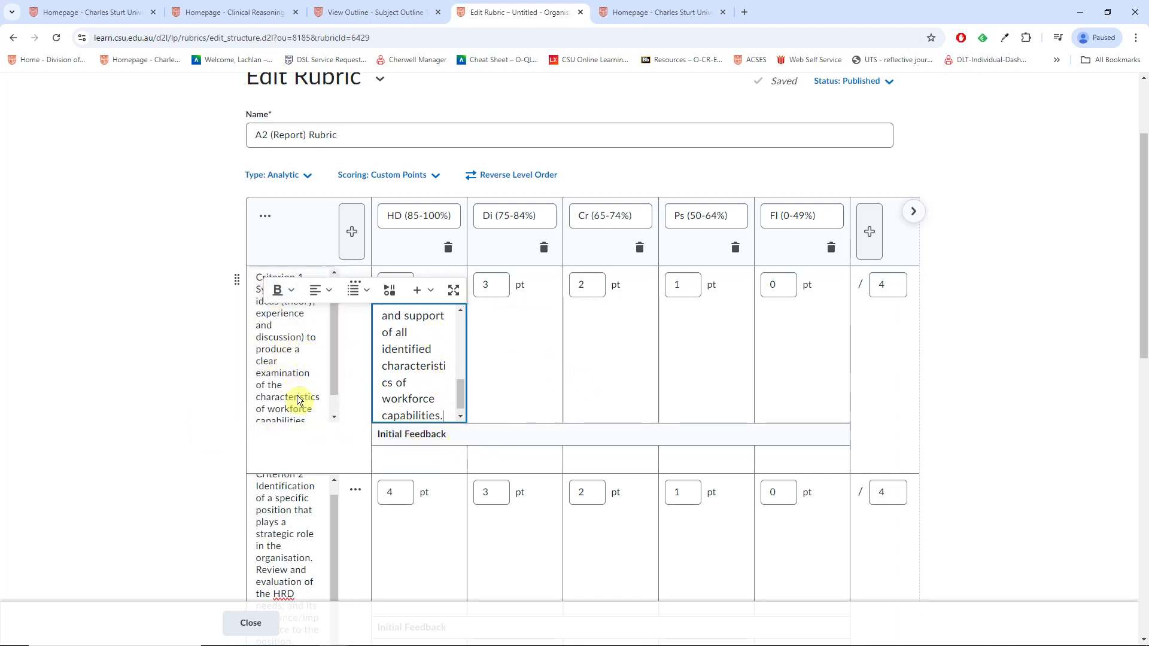
click(120, 364)
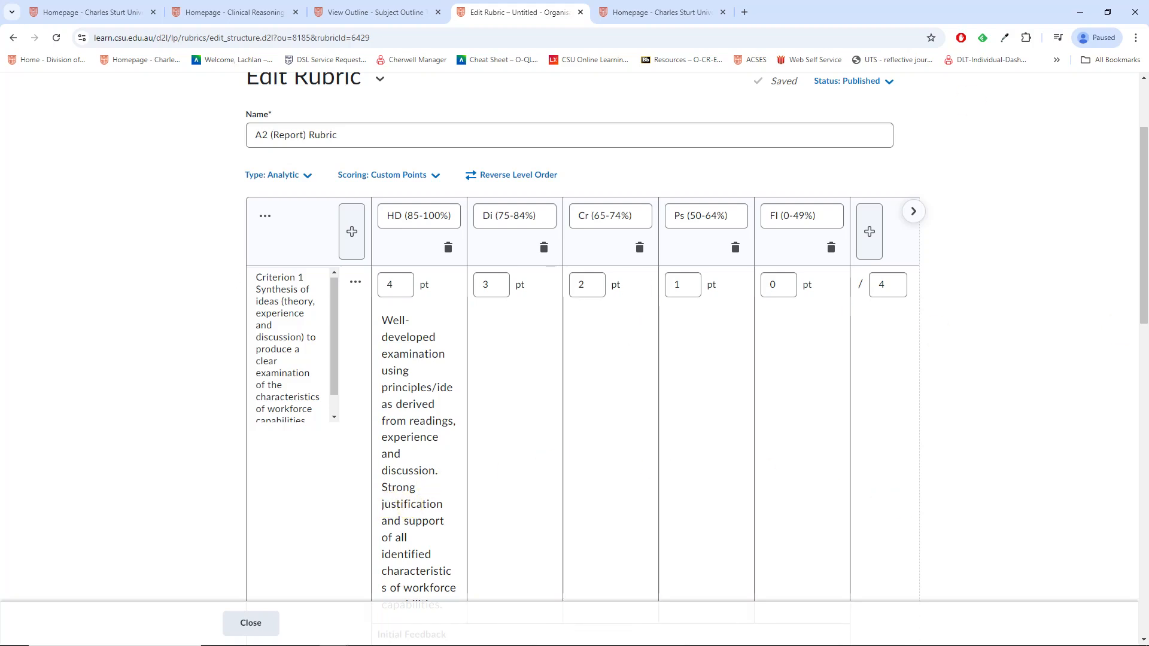
scroll(974, 521, down, 1)
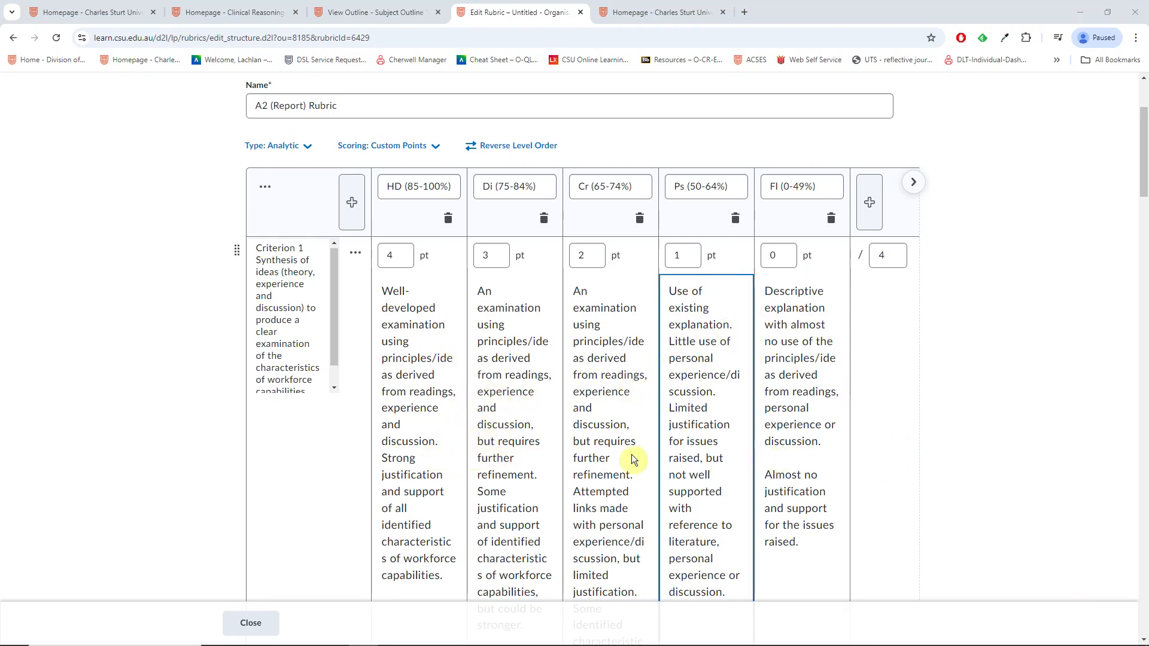
scroll(421, 502, down, 4)
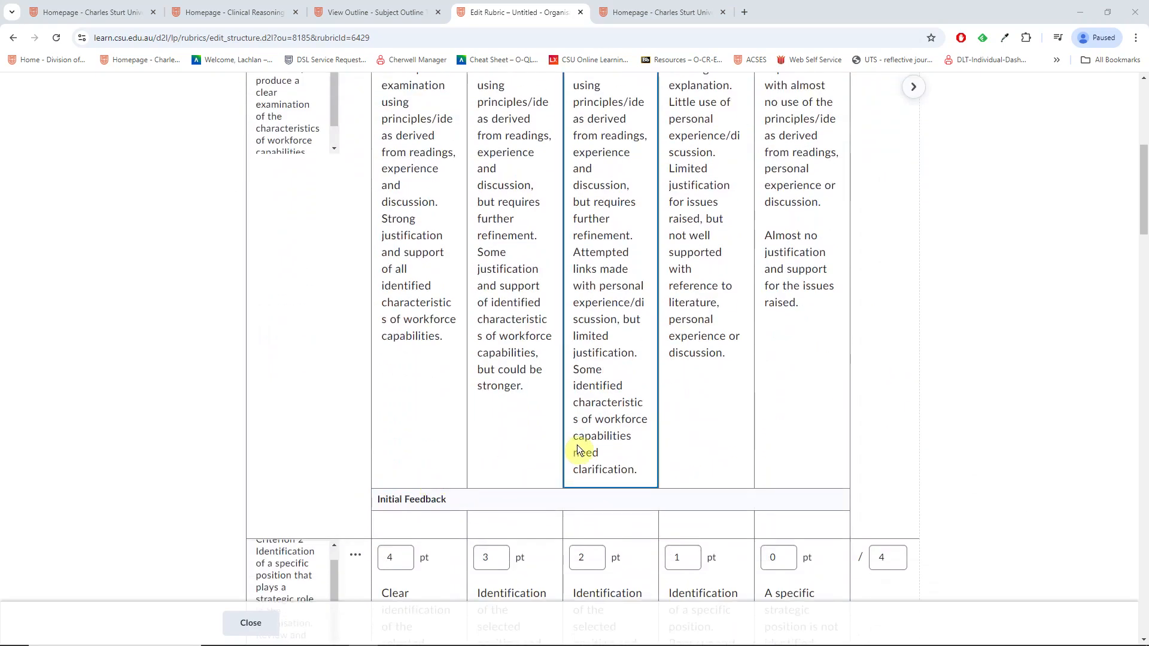
scroll(605, 445, up, 2)
scroll(605, 450, up, 1)
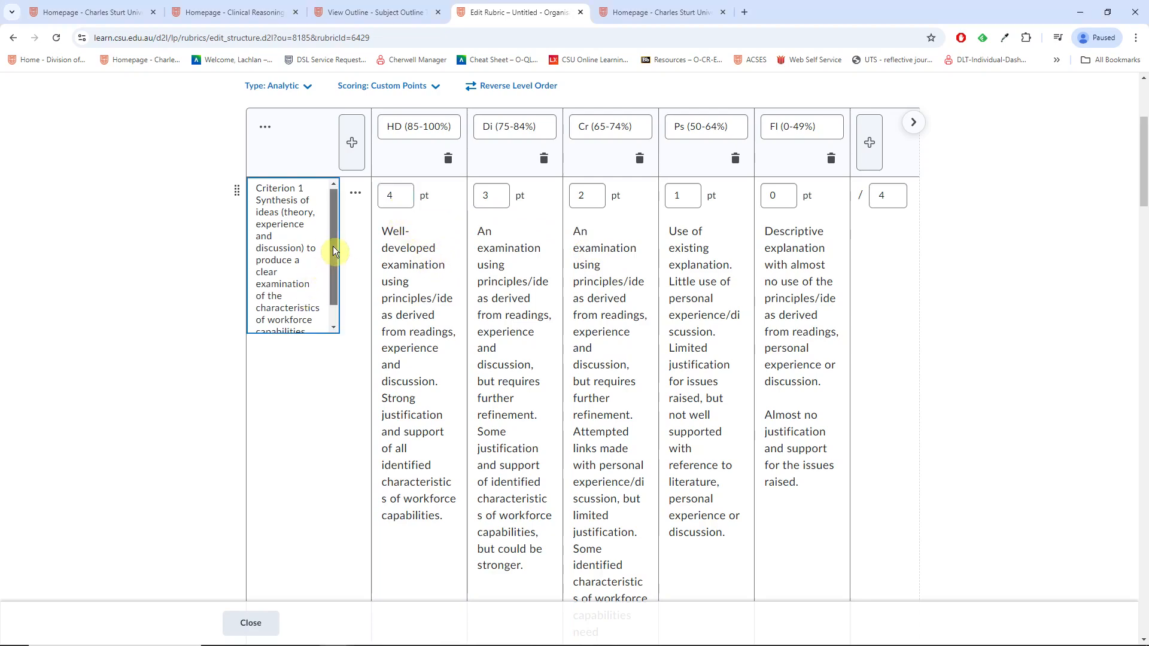
Step: Set Criterion 1's total to 10 points, rescaling its levels to 10, 7.5, 5, 2.5 and 0
drag(333, 245, 332, 289)
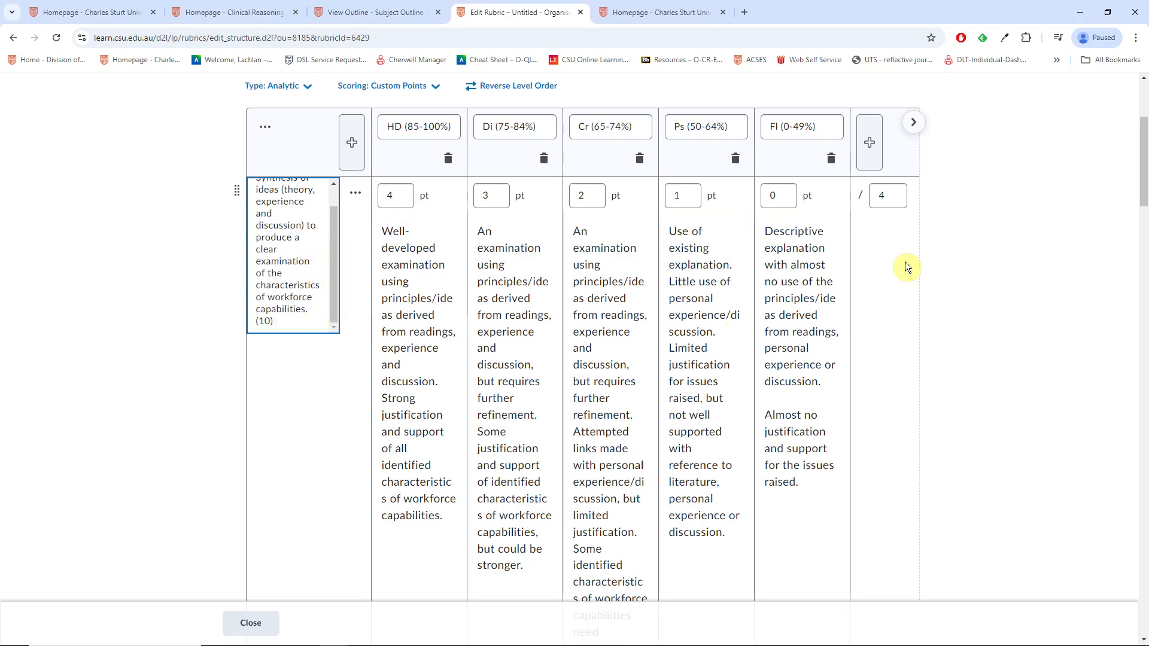
double_click(874, 199)
text(10)
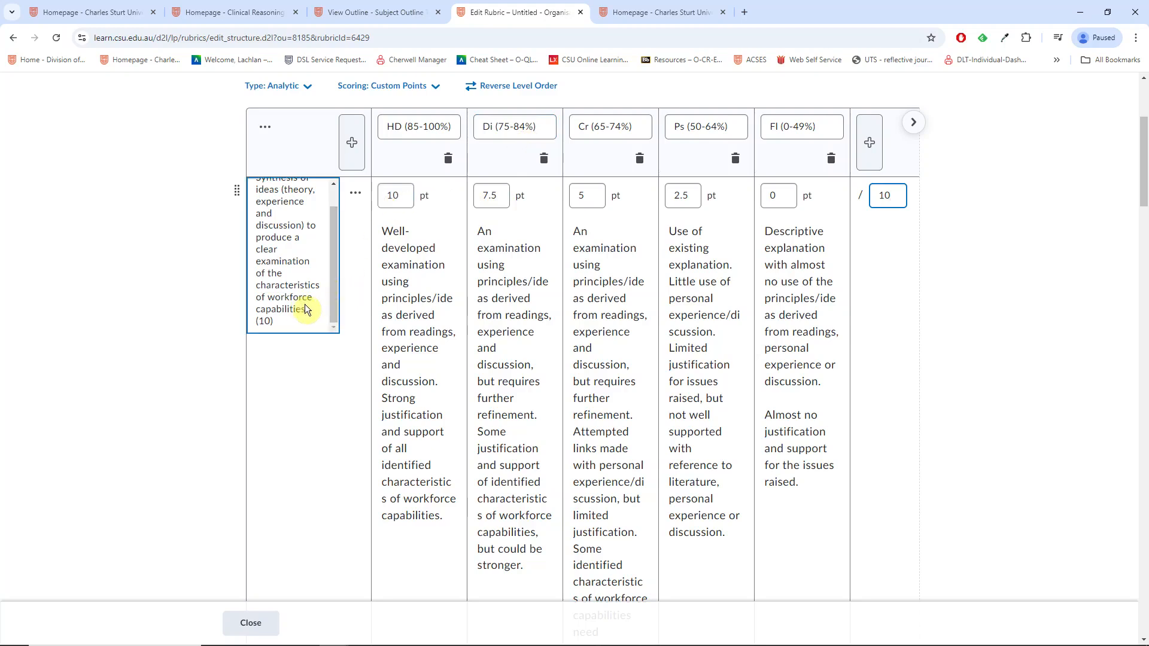
click(500, 197)
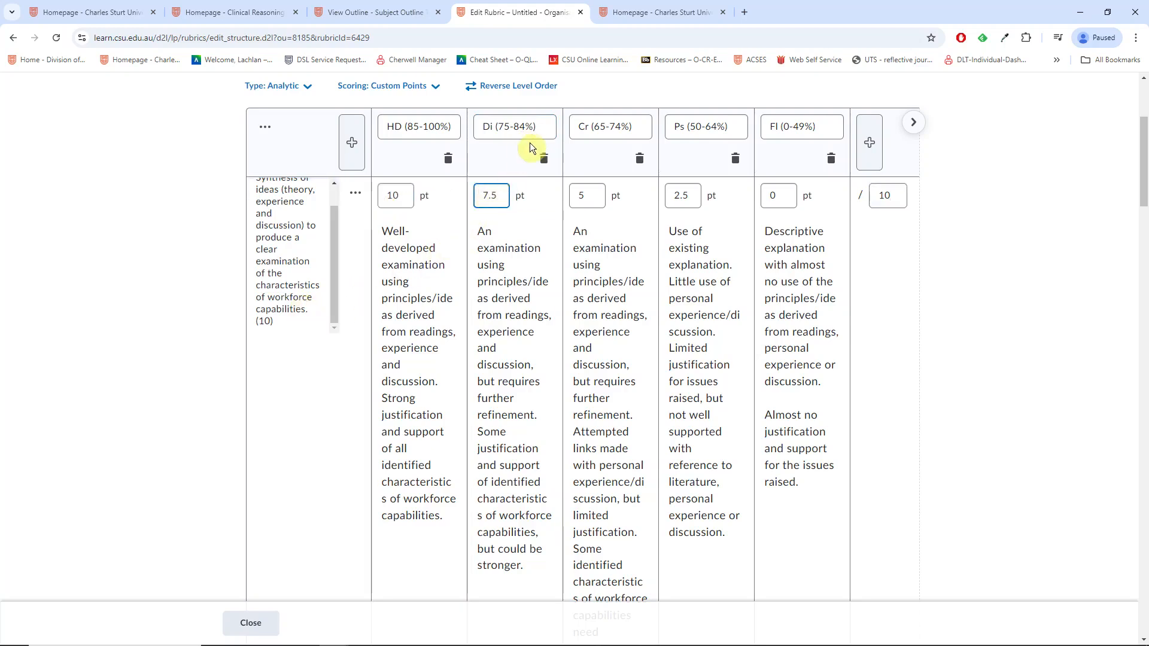
Step: Set Criterion 1's Di, Cr, Ps and Fl points to 8.4, 7.4, 6.4 and 4.9
double_click(497, 198)
text(8.4)
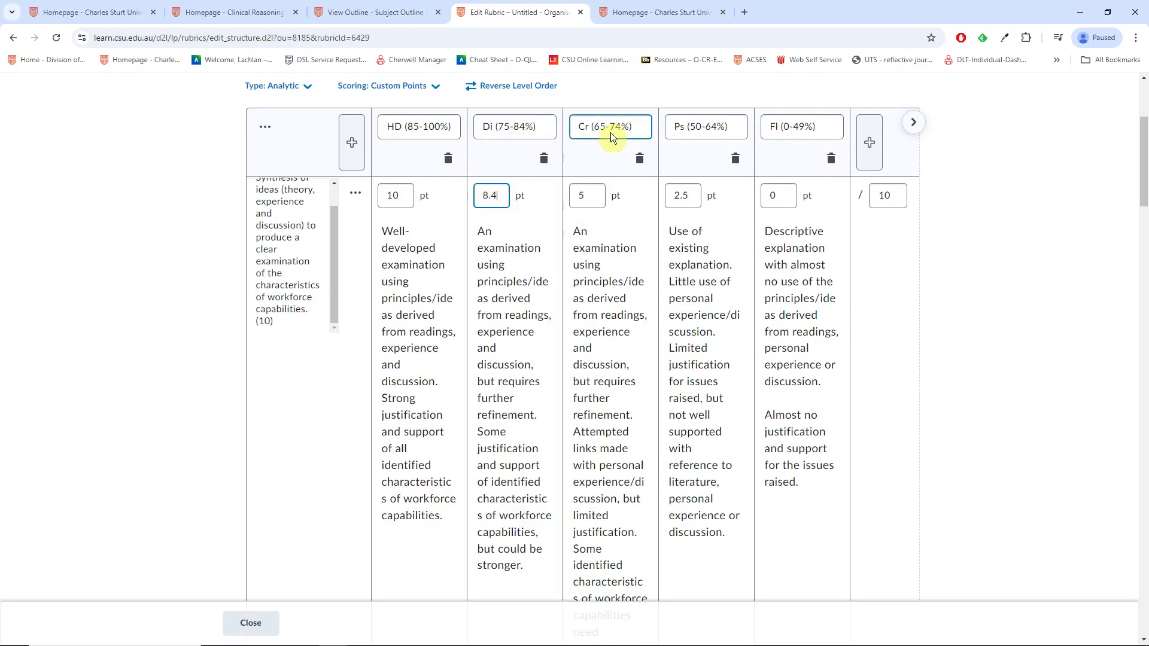
double_click(578, 197)
text(7.4)
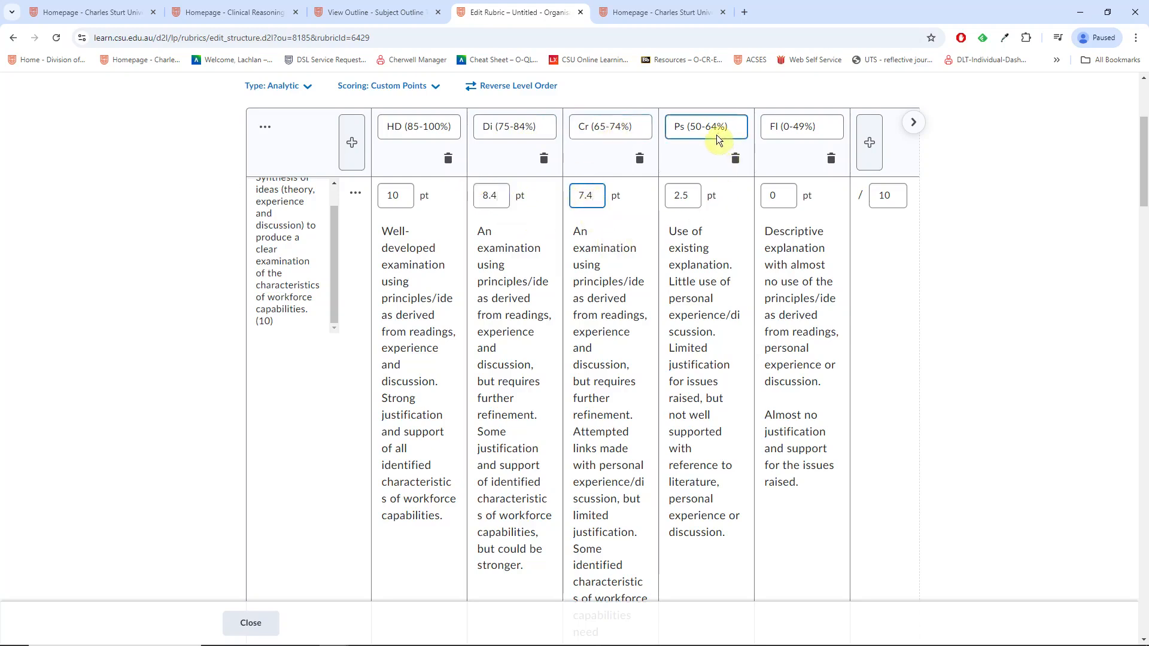
double_click(682, 196)
text(6.4)
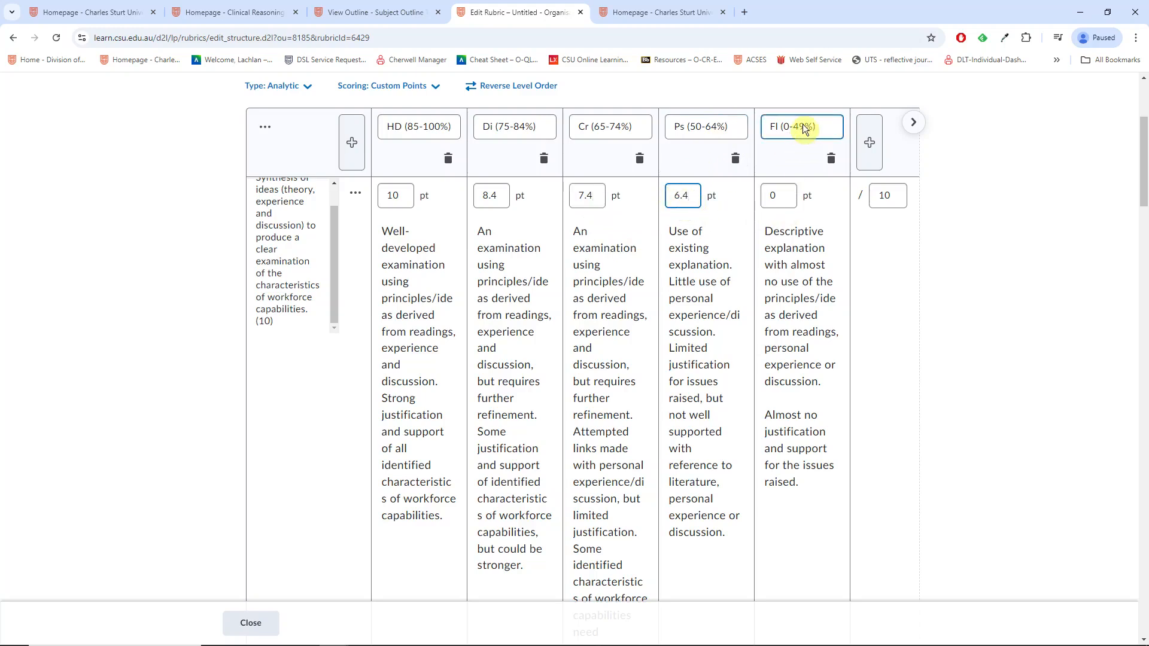
double_click(773, 196)
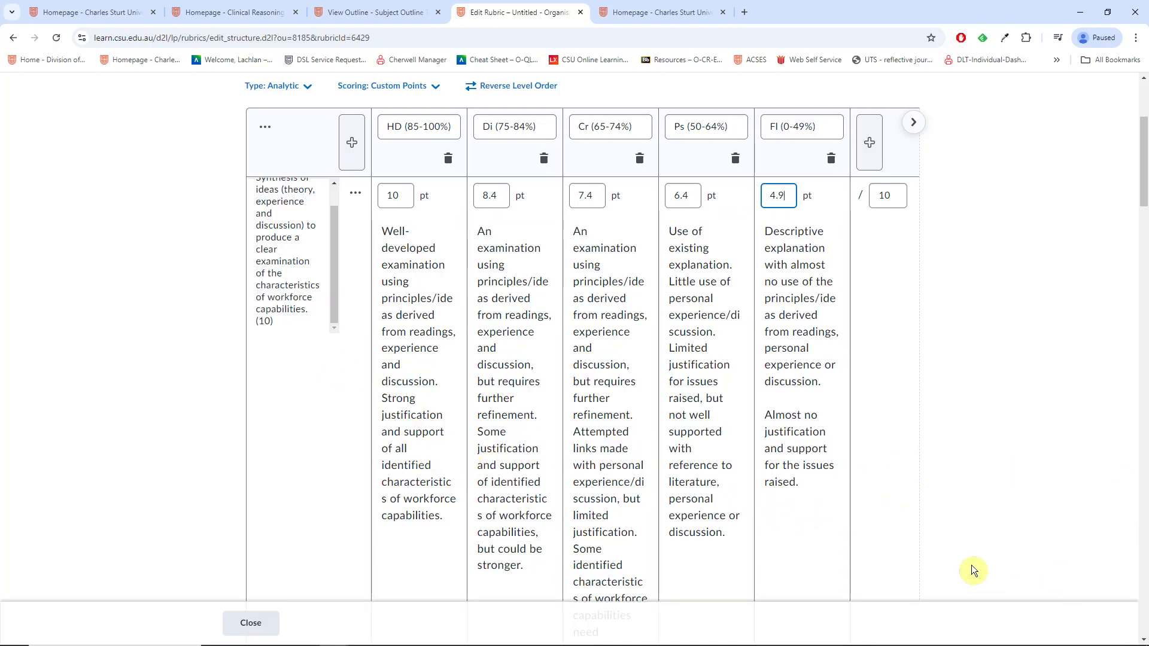
key(alt+Tab)
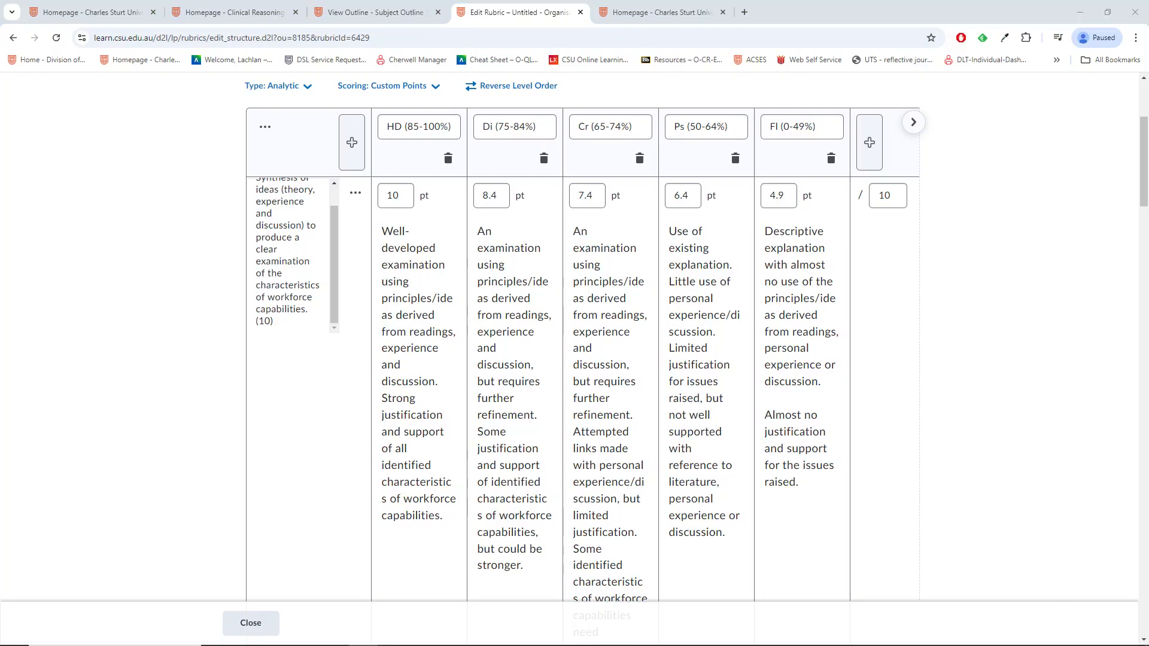
Step: Scroll past the criteria and 50-point total to the Overall Score levels 4, 3, 2 and 1
scroll(802, 521, down, 10)
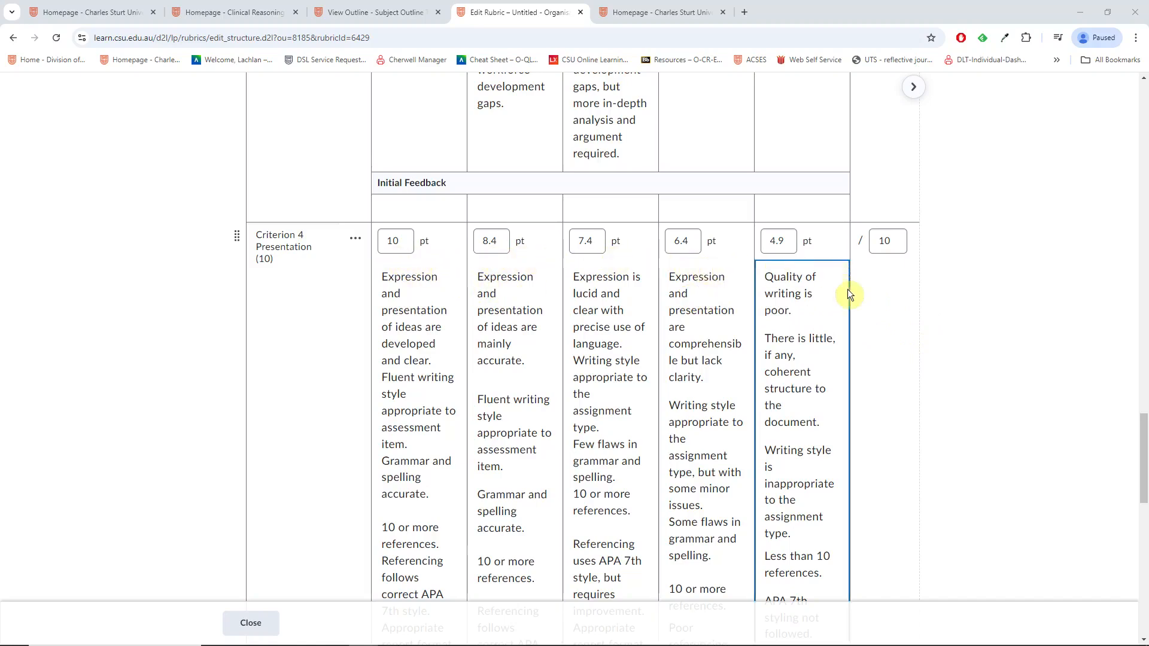
scroll(892, 387, down, 1)
scroll(906, 360, down, 3)
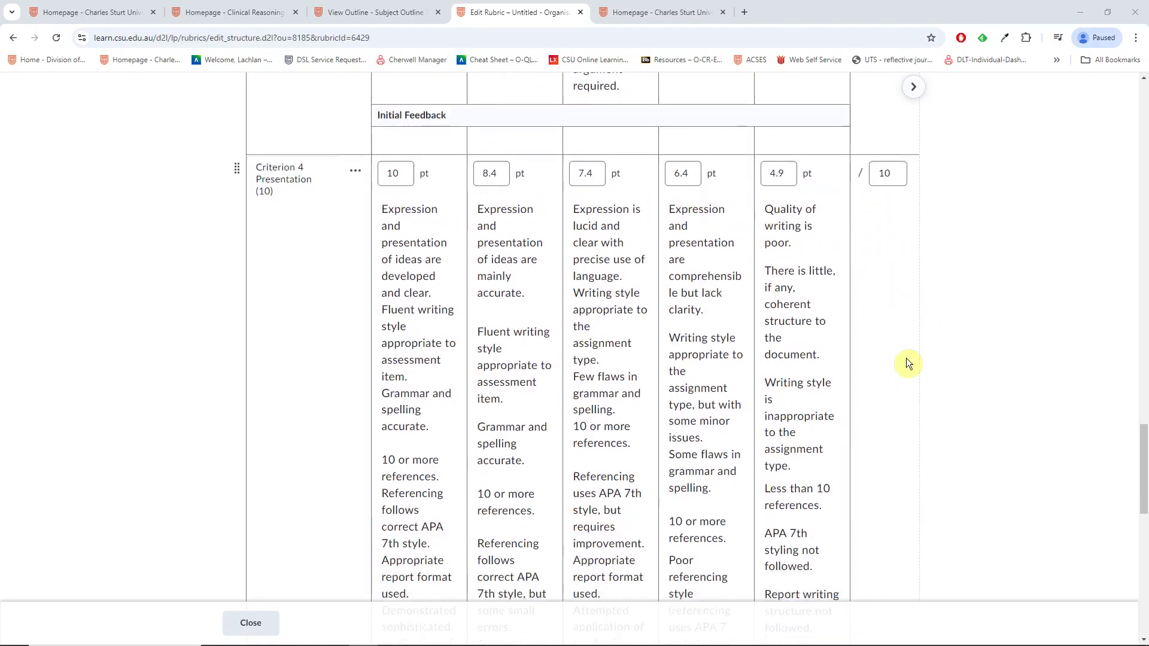
scroll(906, 358, down, 8)
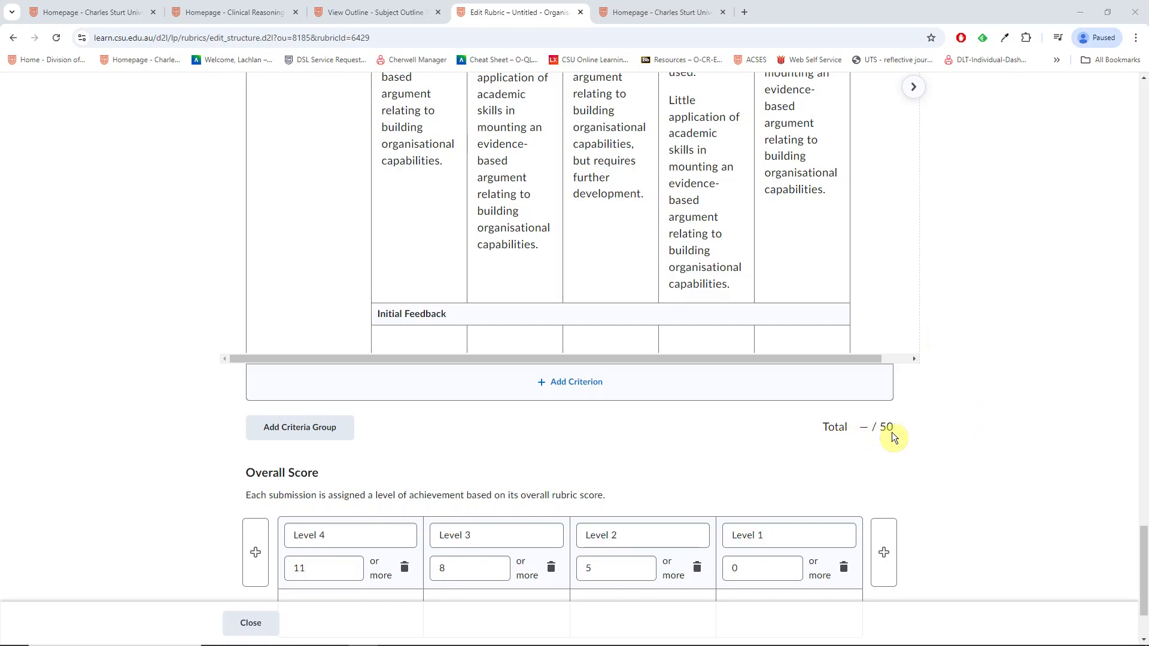
scroll(778, 430, down, 1)
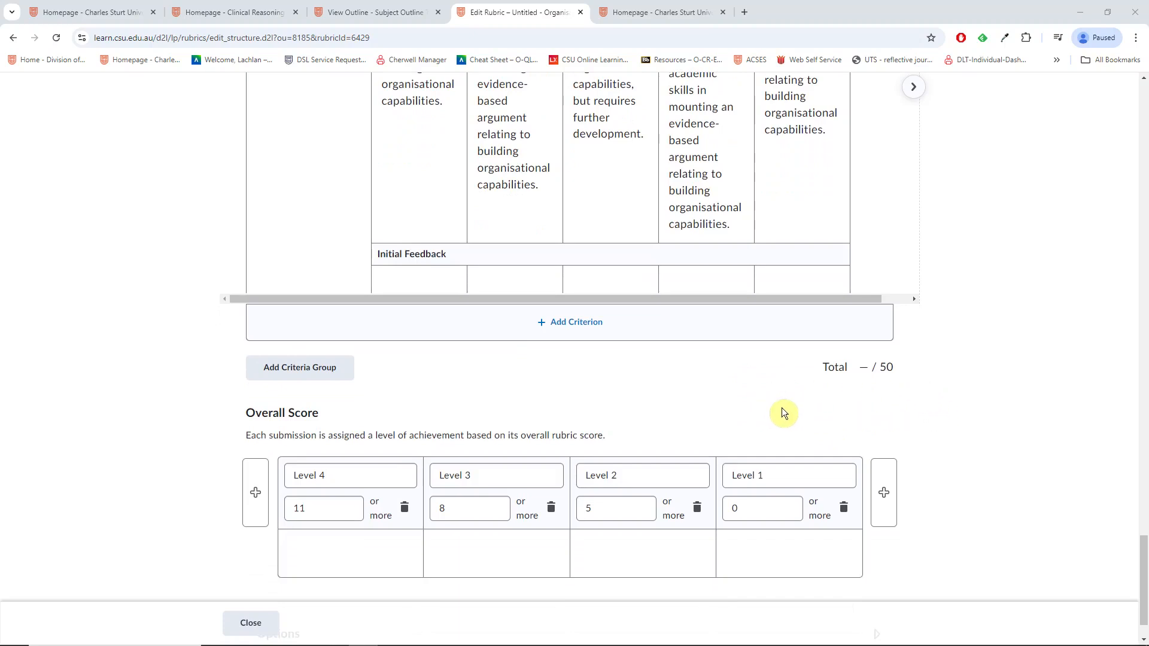
scroll(752, 401, down, 1)
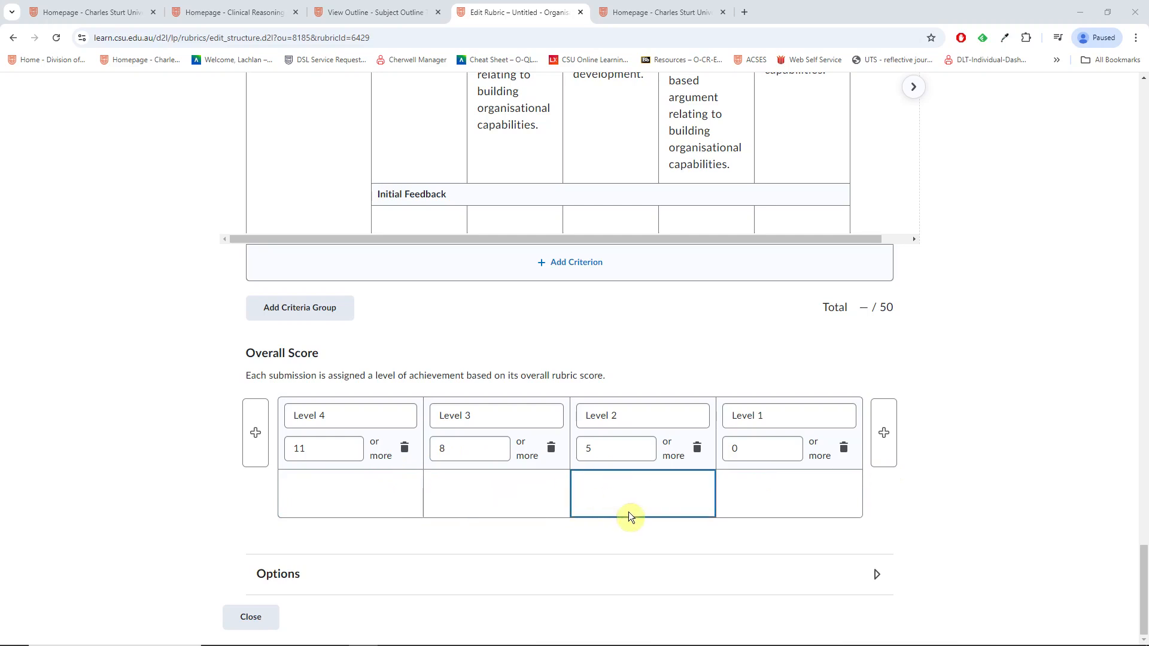
Step: Delete Overall Score Levels 3, 2 and 1, confirming each deletion
click(552, 449)
click(509, 225)
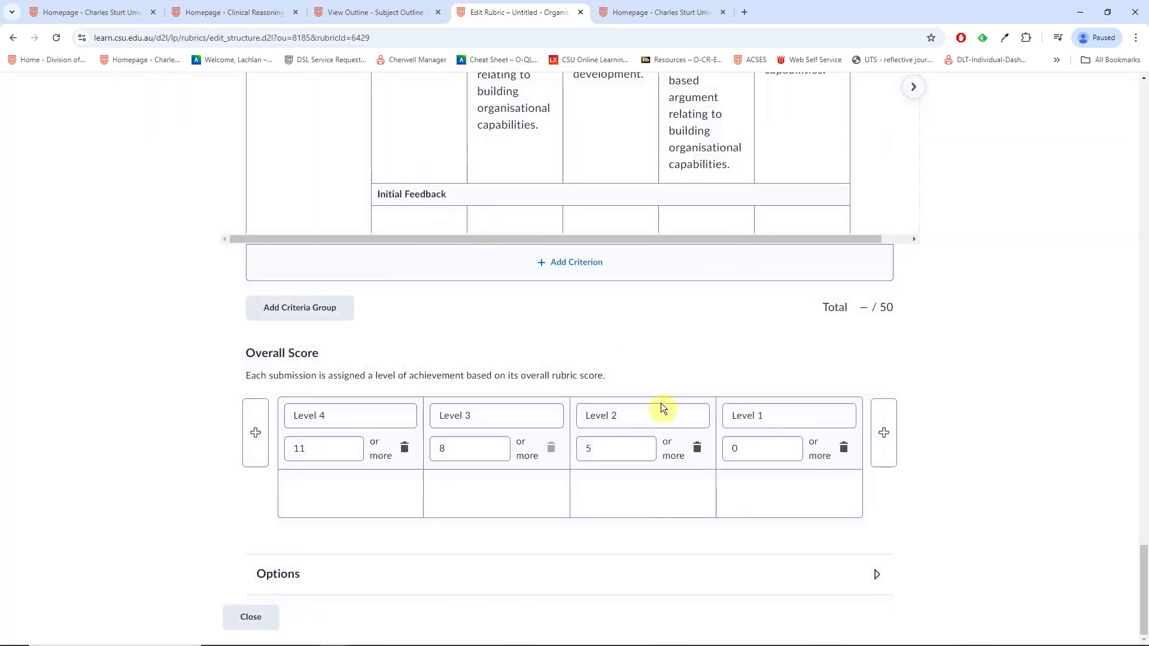
click(651, 450)
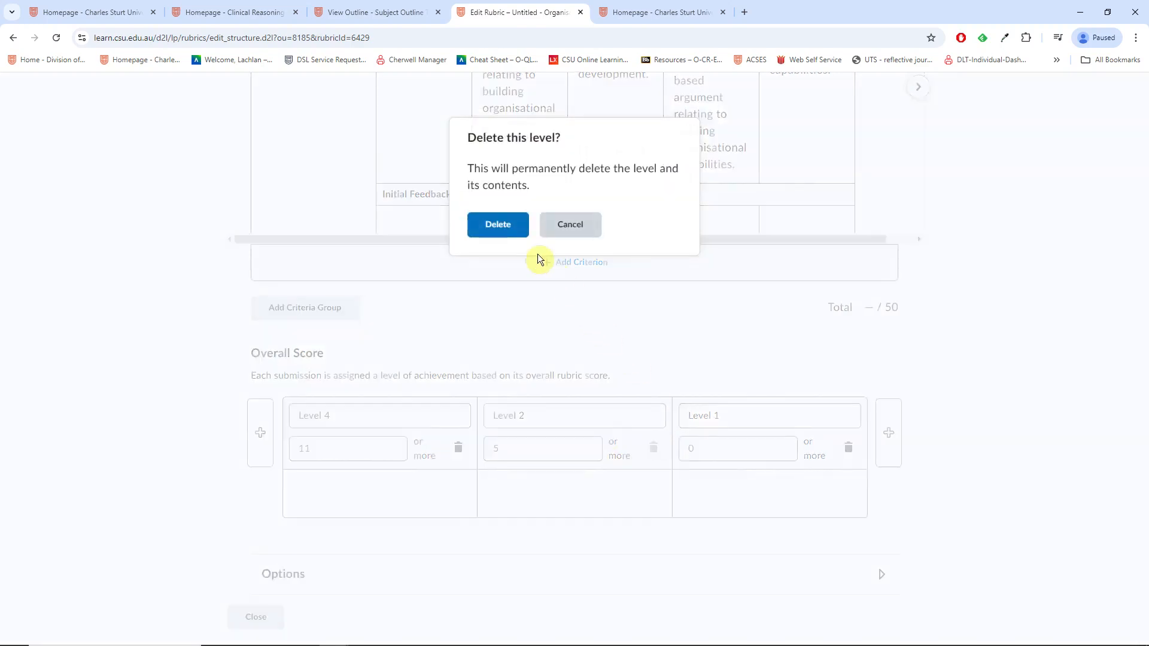
click(500, 224)
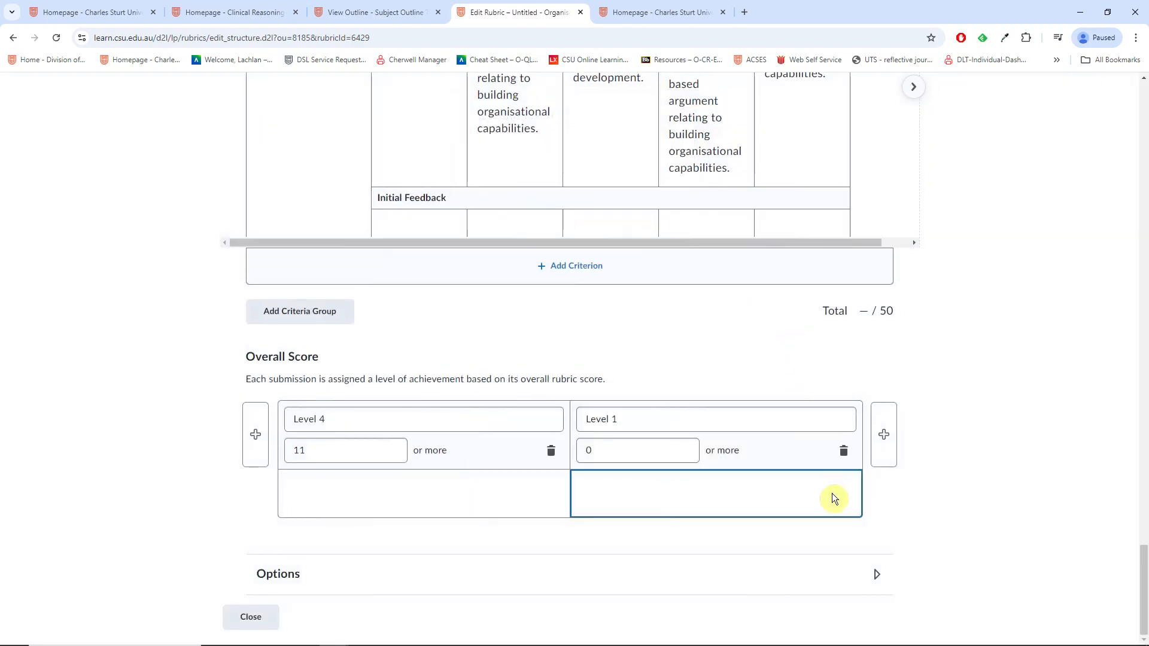
click(843, 452)
click(498, 227)
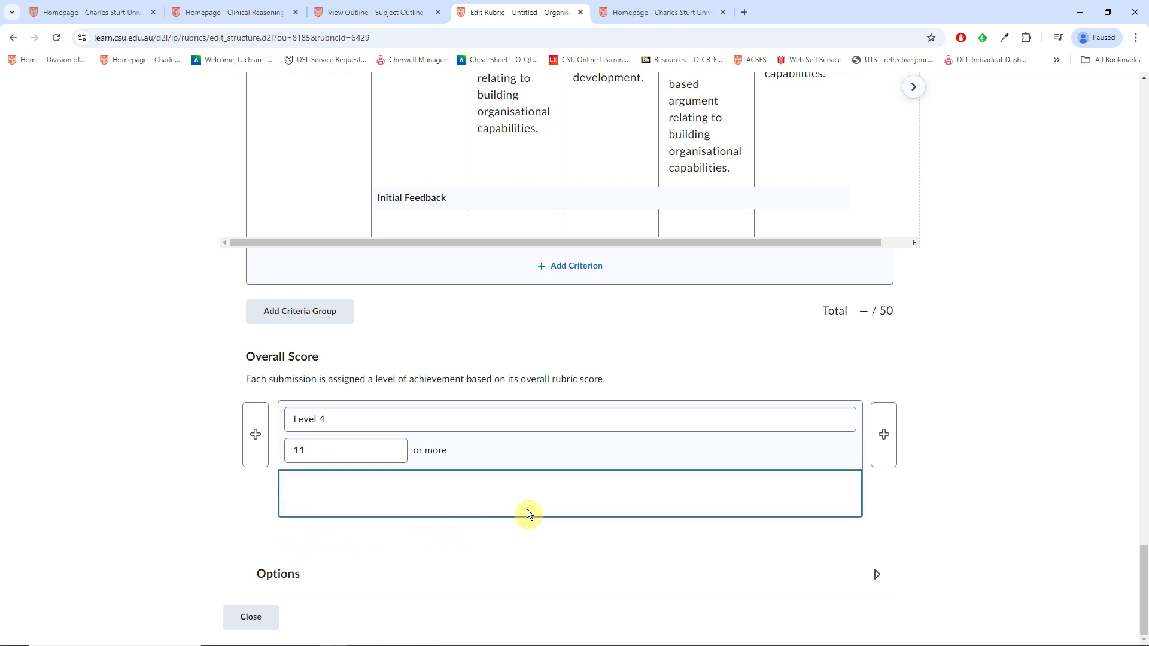
Step: Rename the remaining Level 4 to 'N/A' with a threshold of 1 or more
click(608, 492)
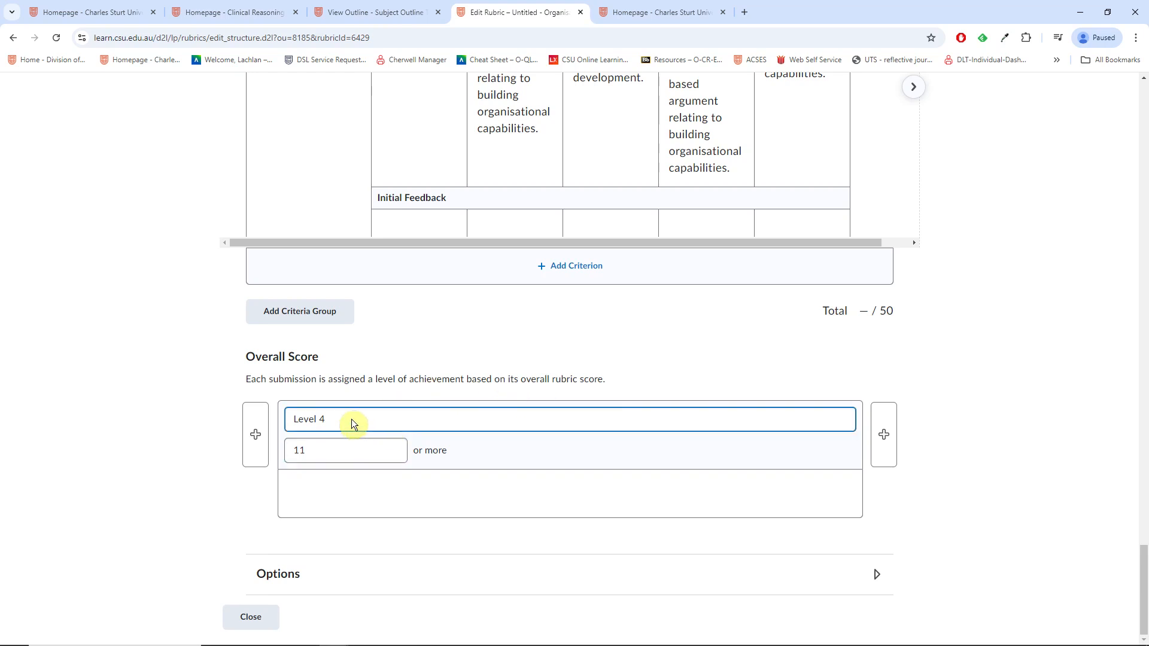
drag(354, 411, 269, 417)
text(N/A)
key(Tab)
text(1)
click(249, 507)
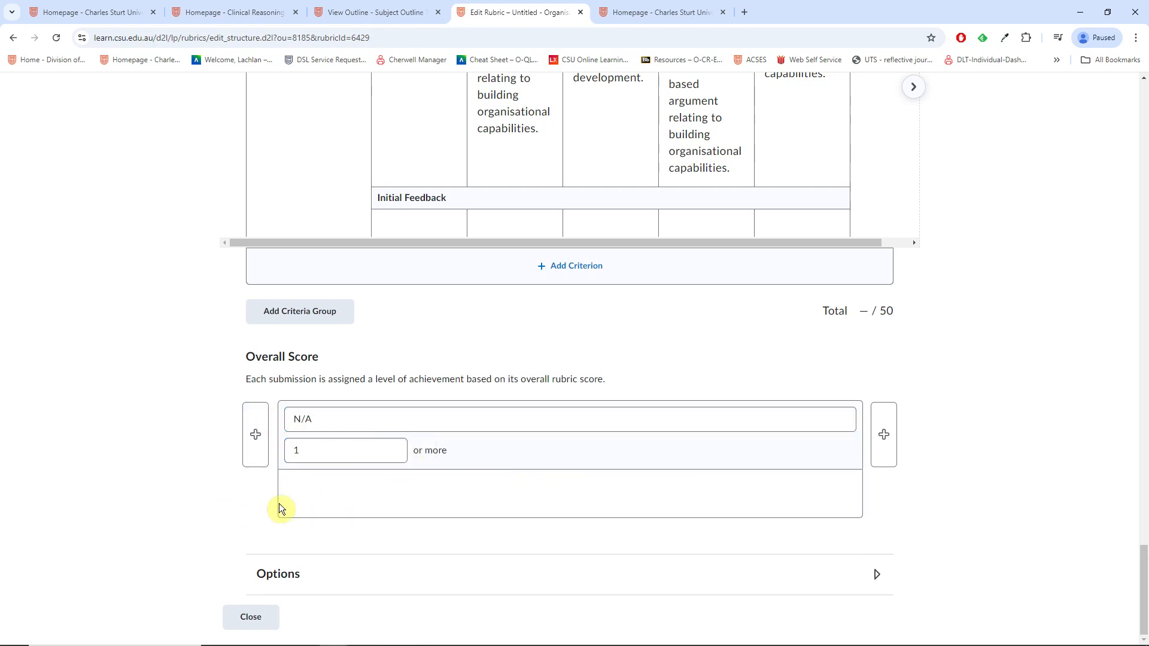
click(475, 514)
scroll(1017, 458, up, 2)
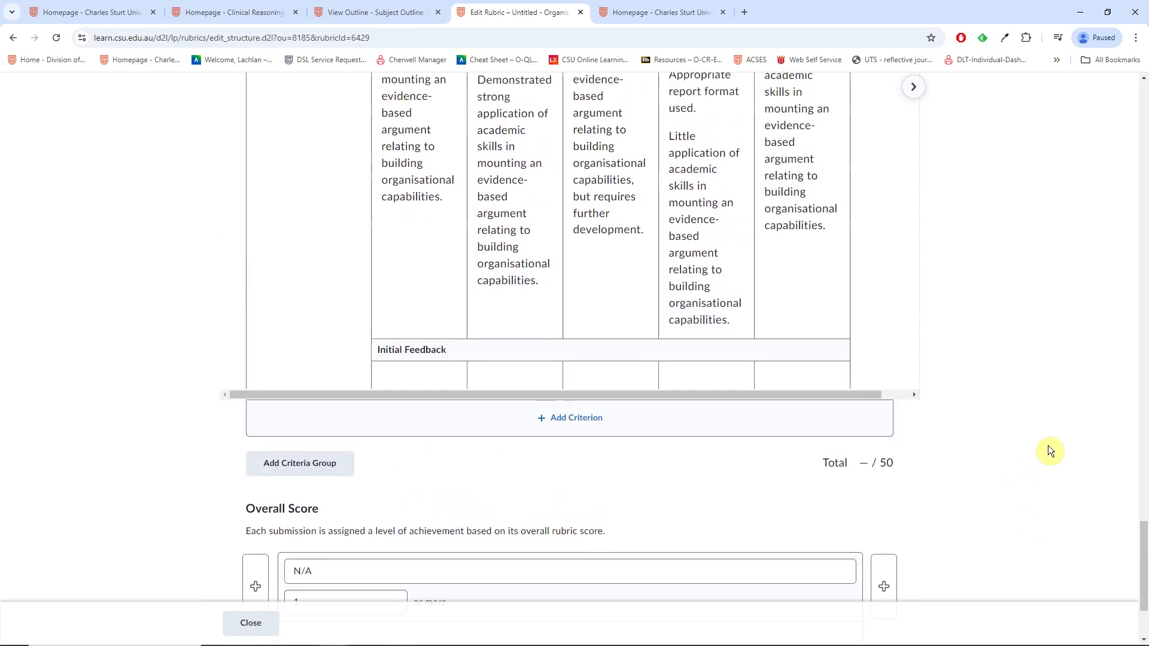
scroll(1047, 445, up, 5)
scroll(1008, 416, down, 5)
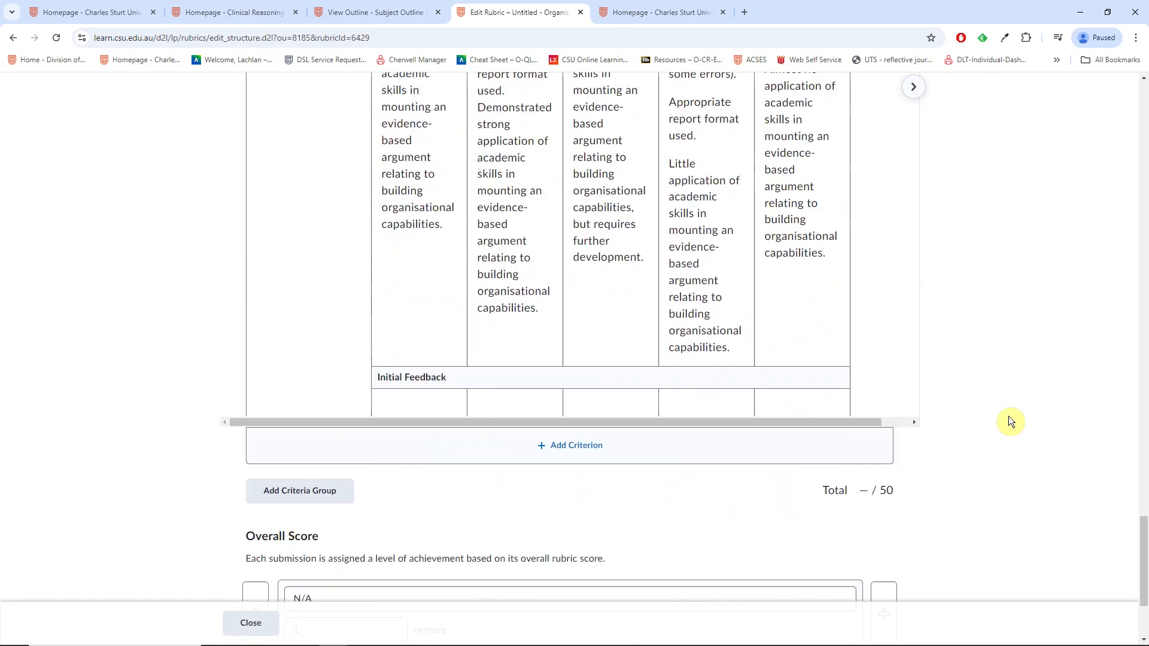
click(433, 399)
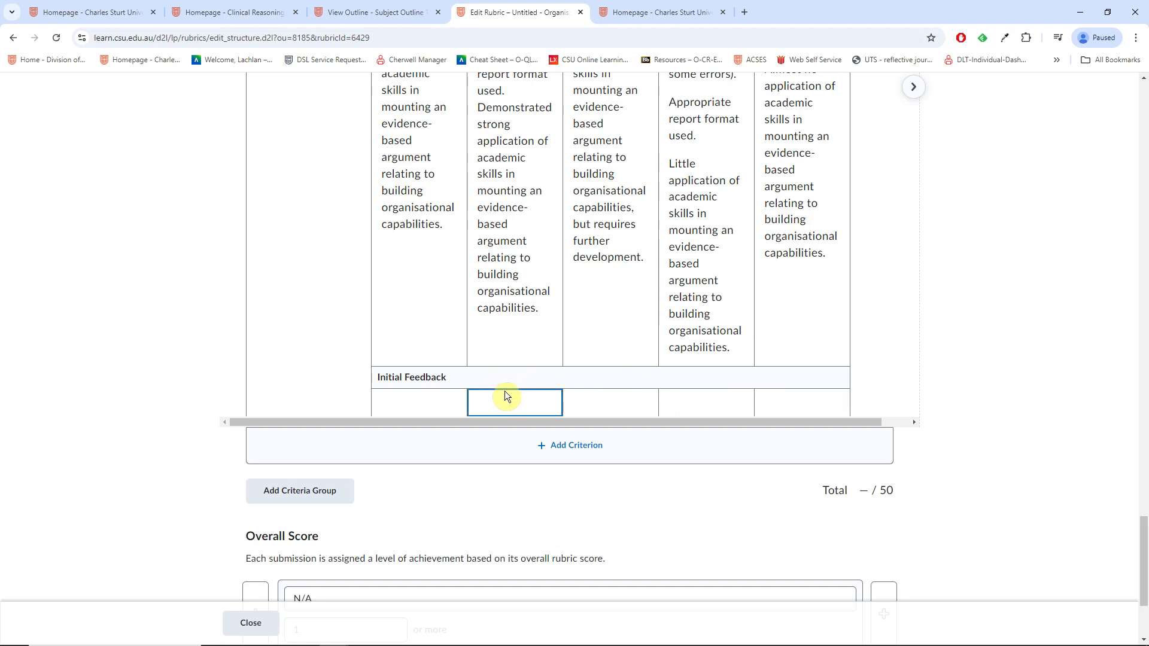
scroll(447, 394, up, 2)
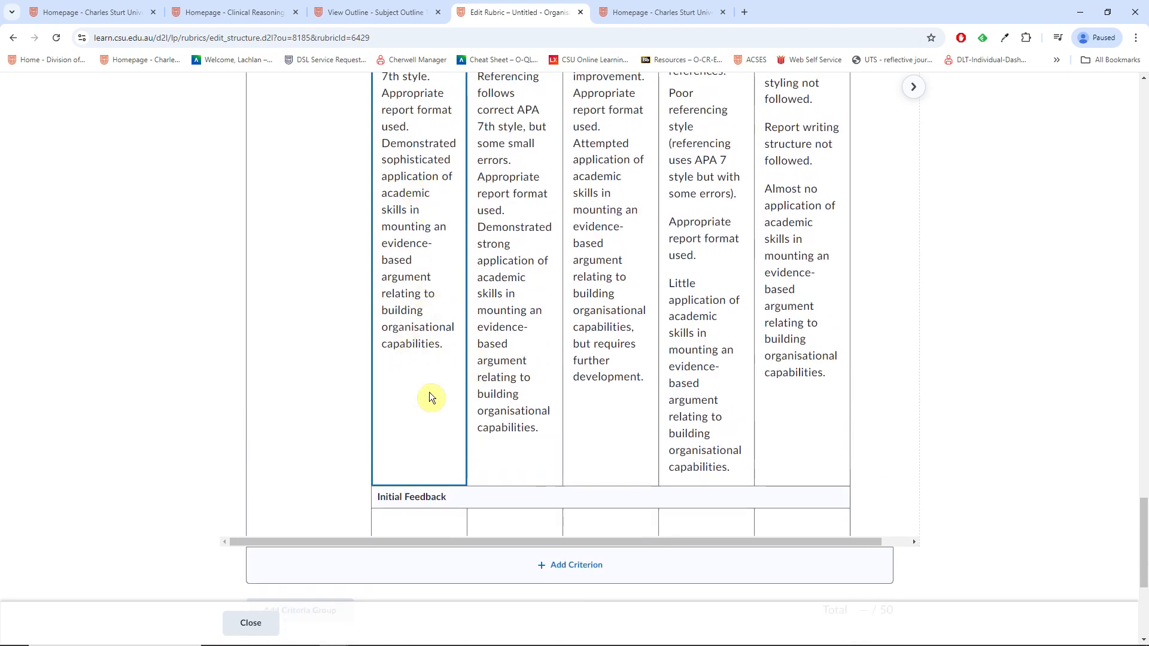
click(433, 518)
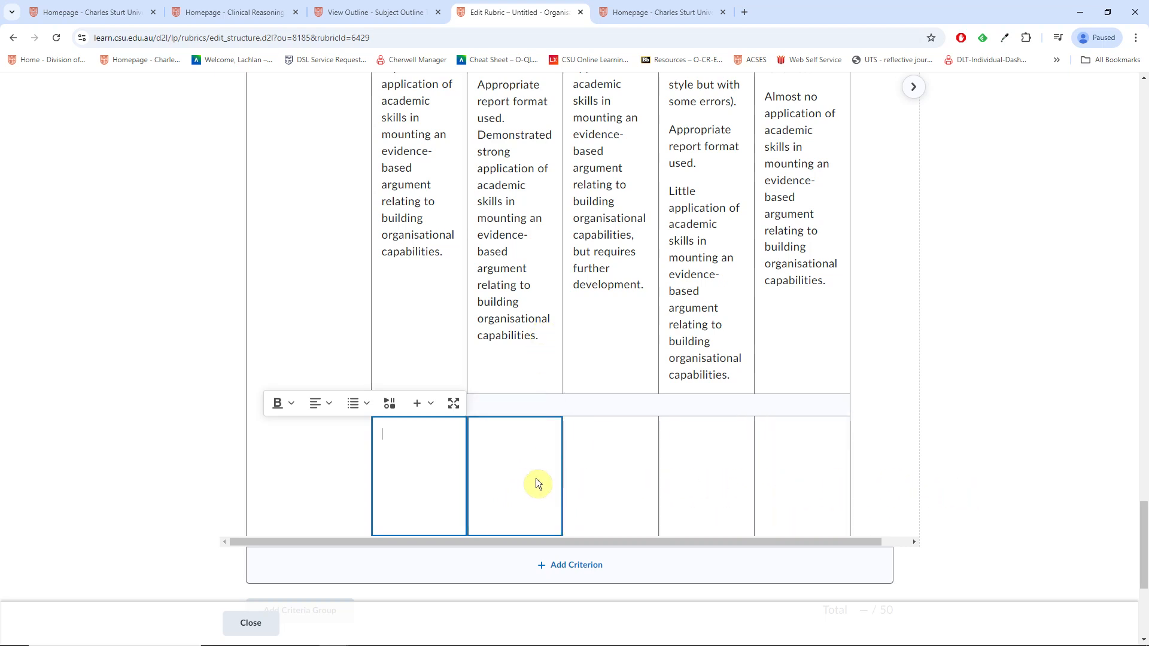
scroll(932, 493, down, 1)
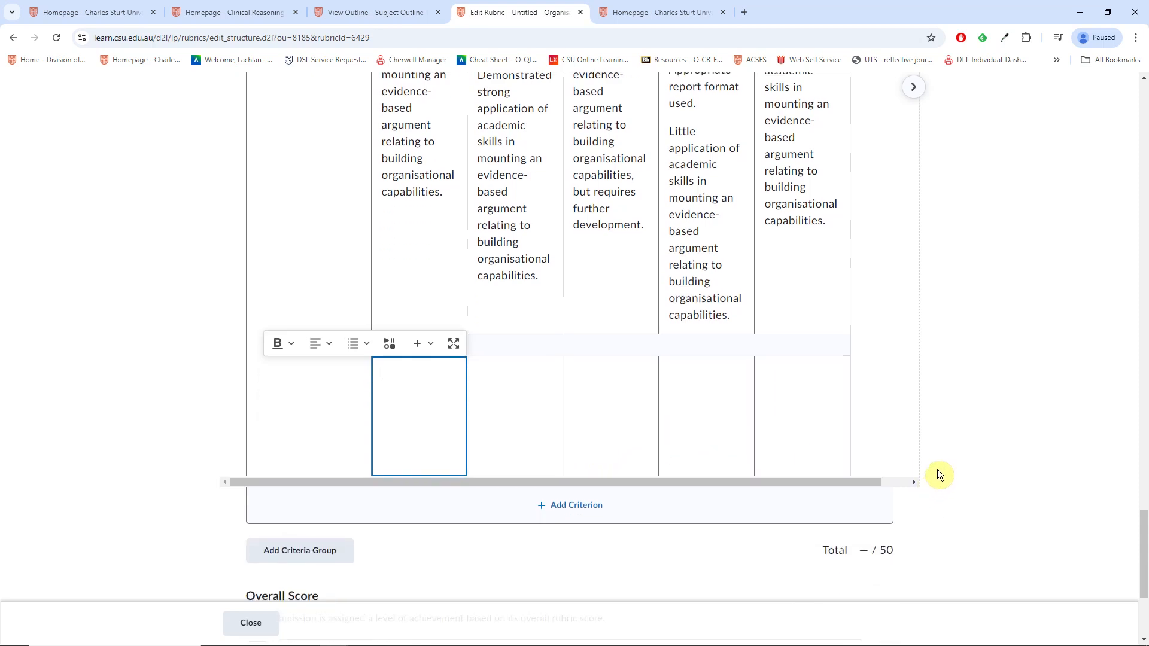
scroll(931, 470, down, 4)
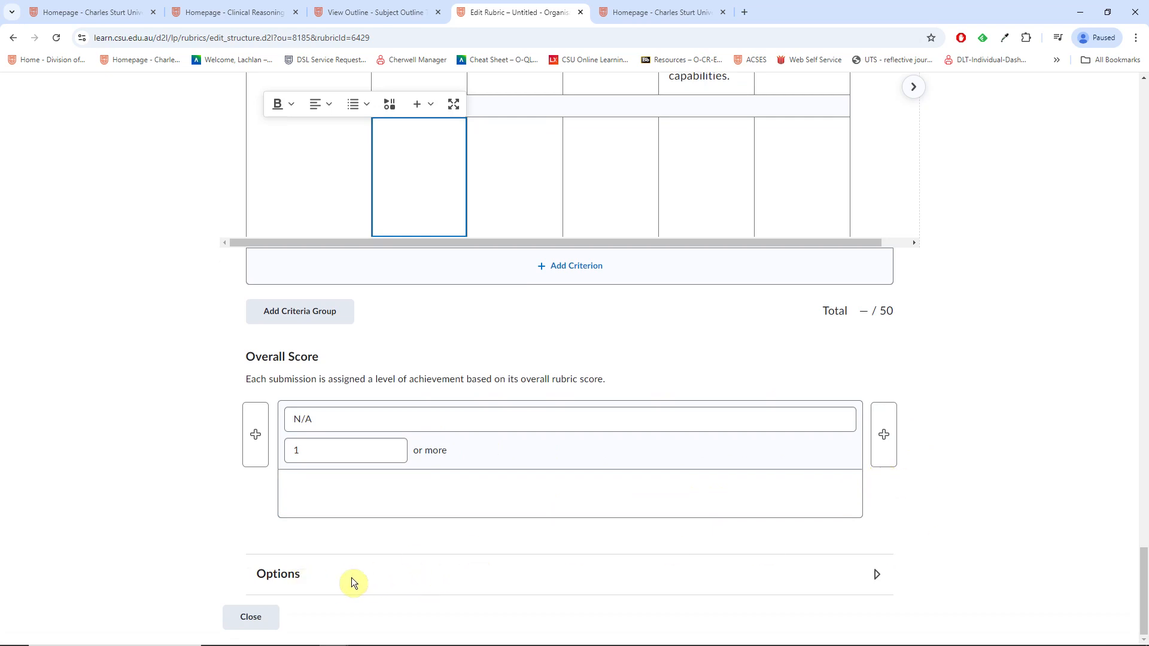
Step: Set the rubric hidden until feedback is published, hide scores from students, and close the editor
click(692, 582)
scroll(940, 533, down, 4)
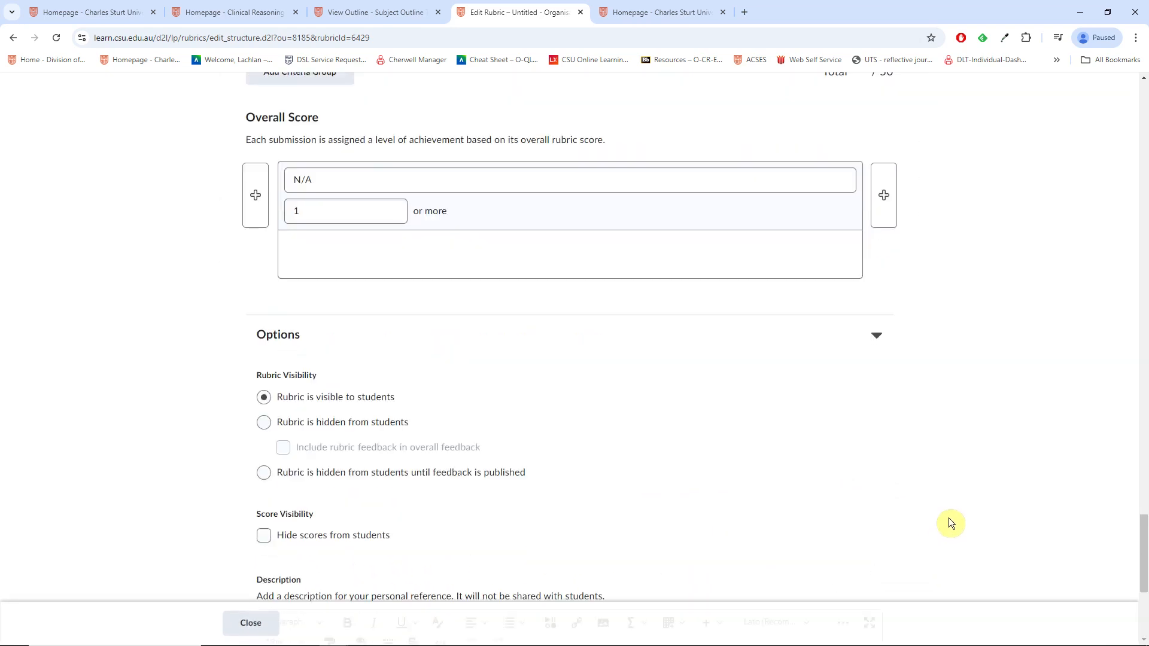
scroll(908, 501, down, 2)
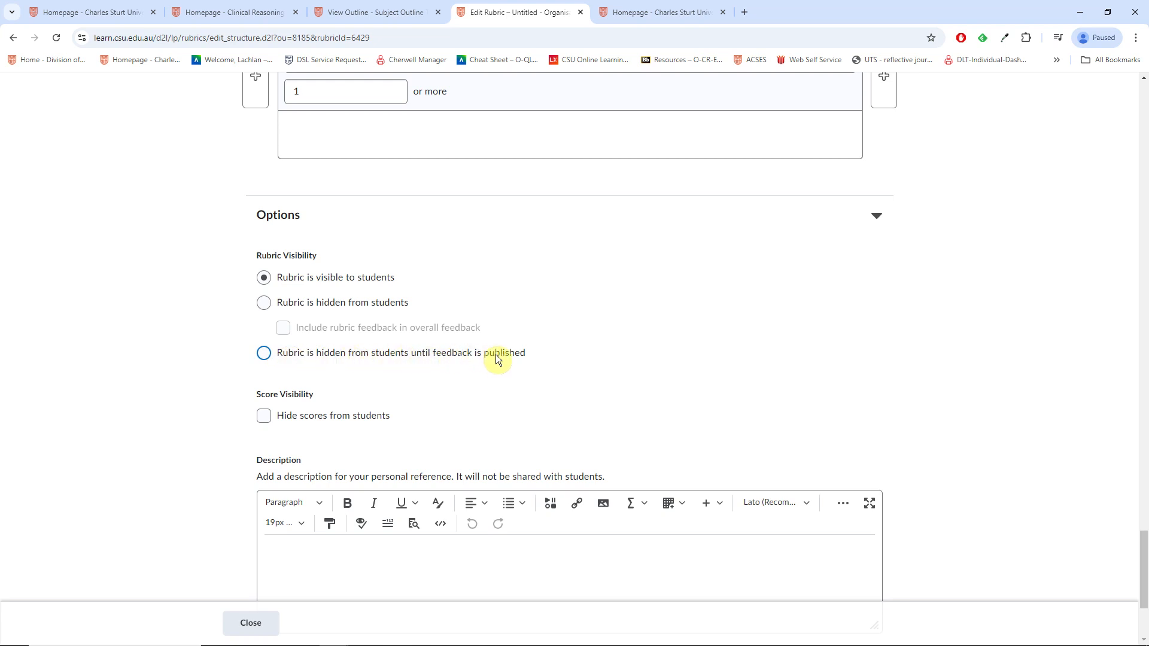
click(264, 356)
scroll(519, 365, down, 2)
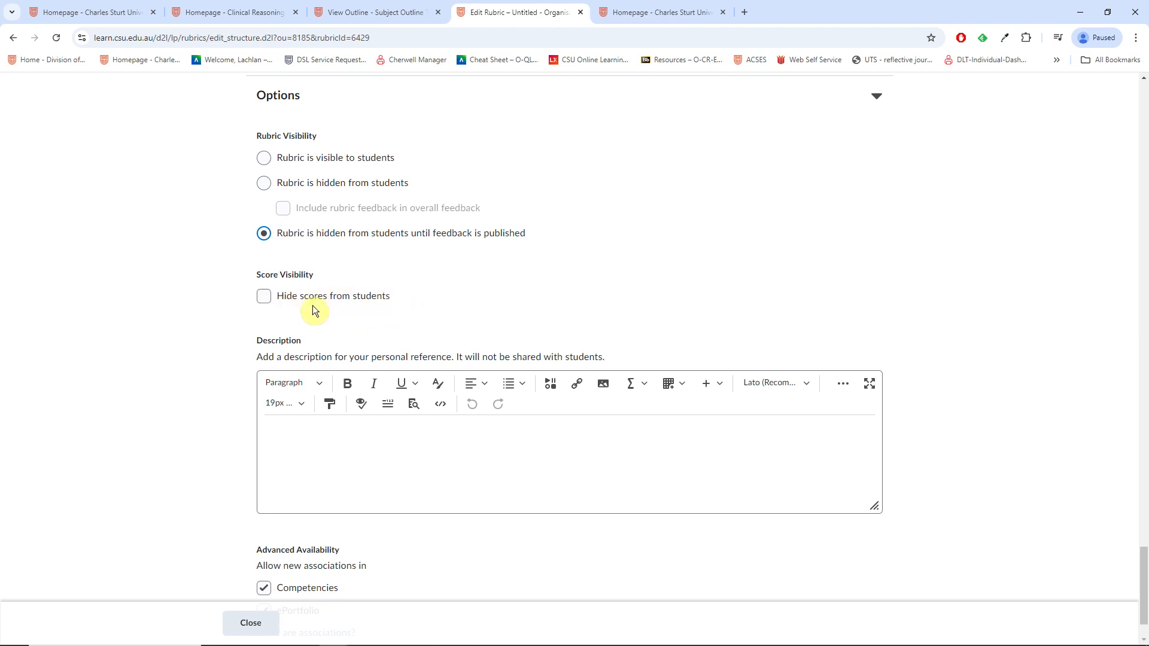
click(264, 297)
scroll(749, 303, down, 1)
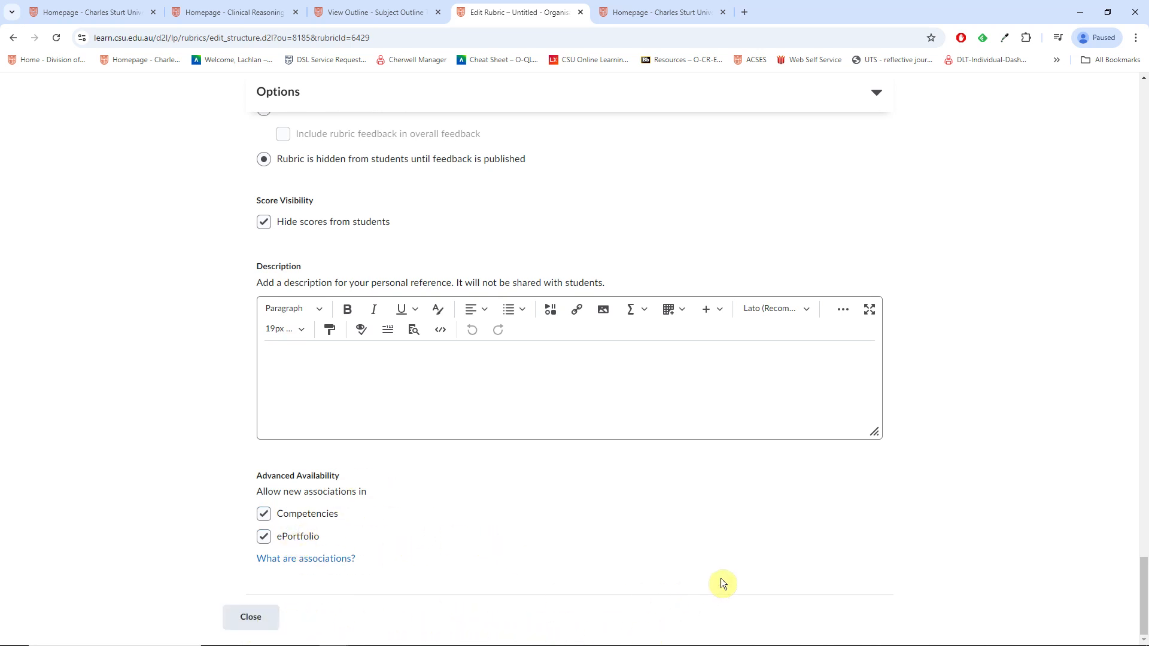
click(251, 617)
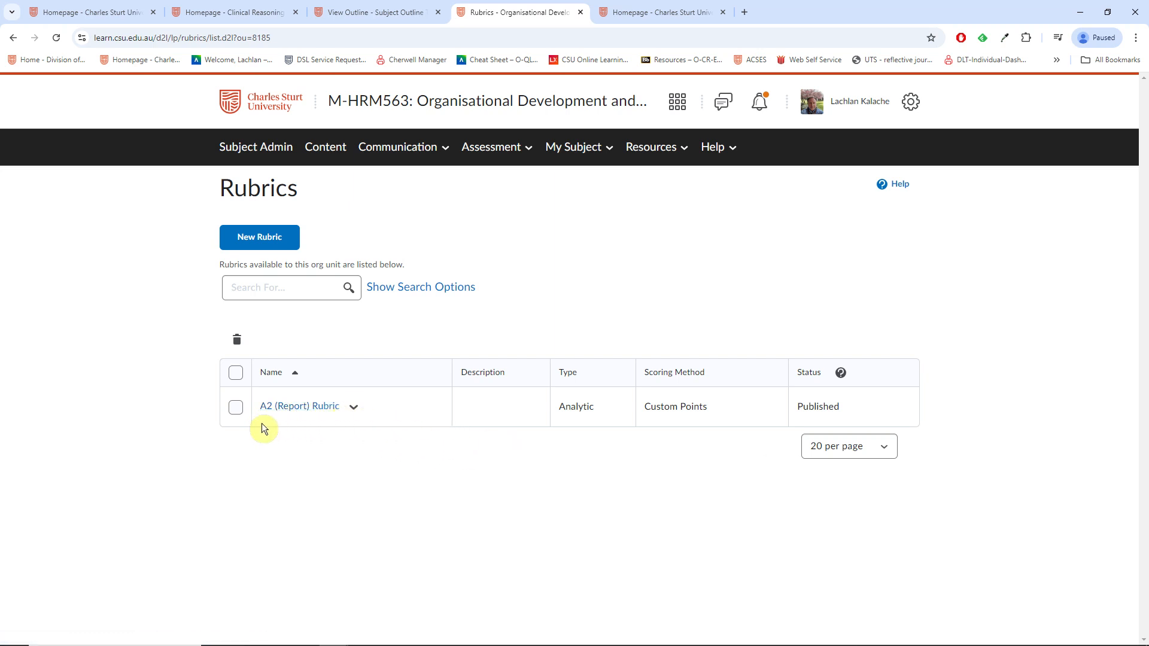
Step: Check the A2 (Report) Rubric's actions, then go to Assessment > Assignments
click(355, 407)
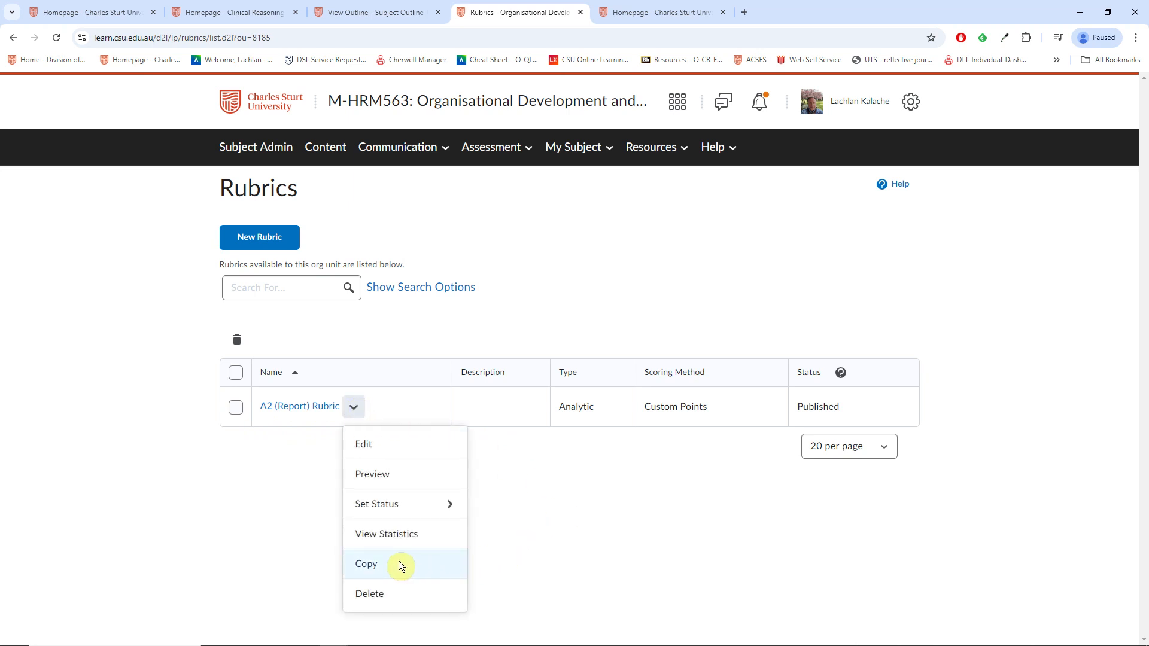
click(635, 526)
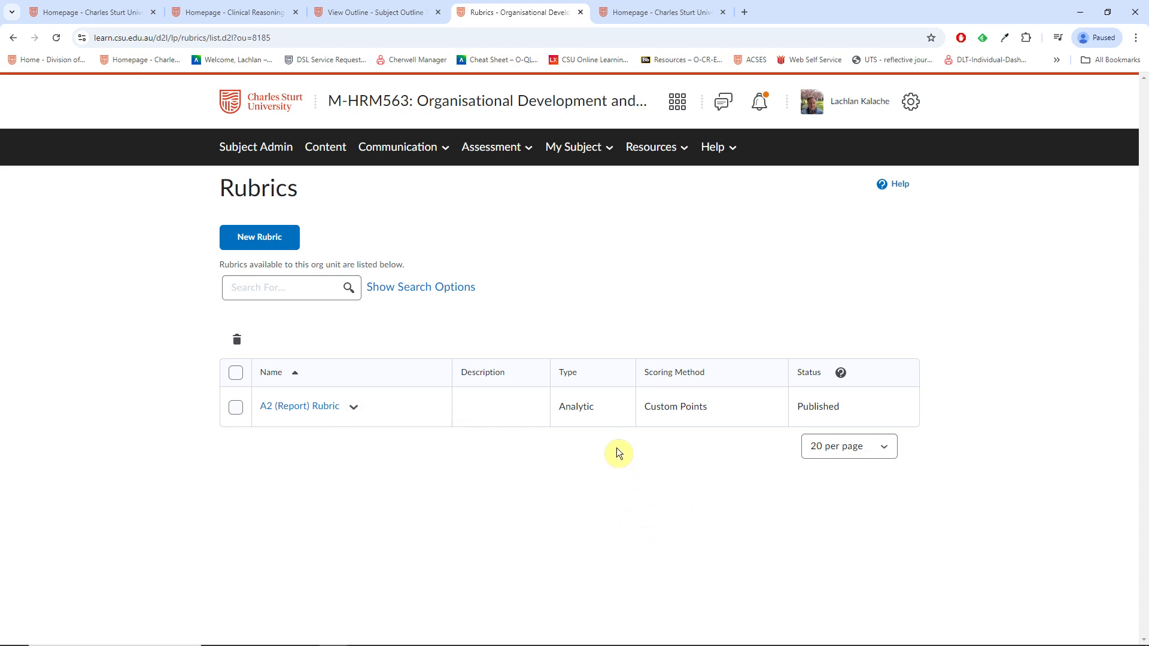
click(487, 148)
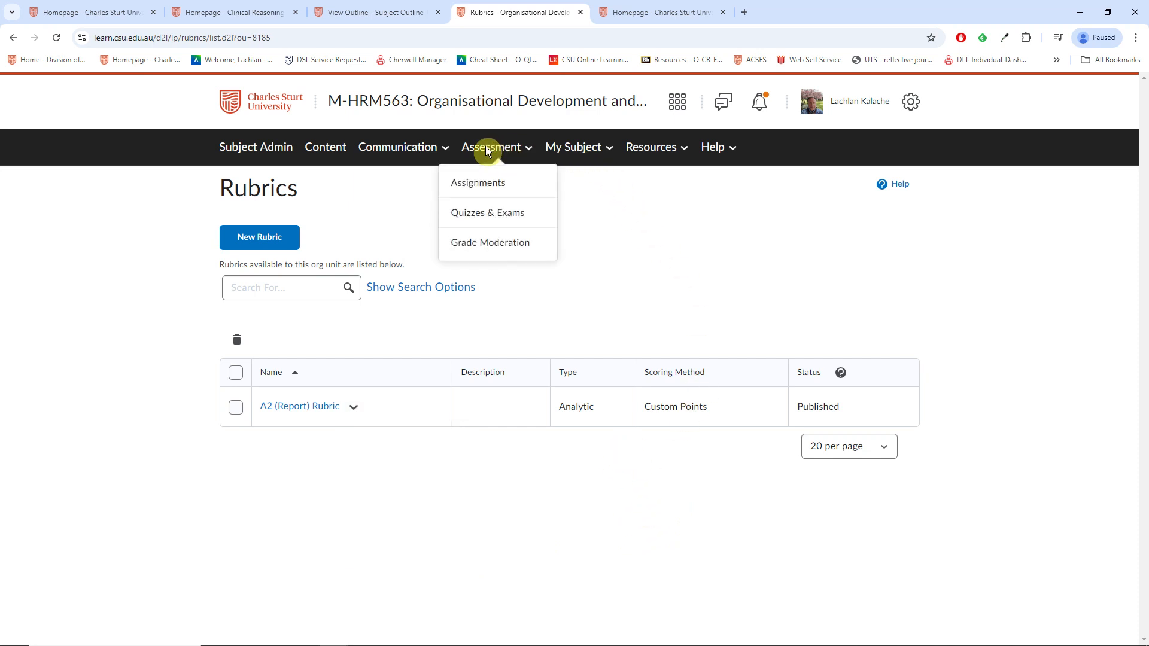
click(496, 185)
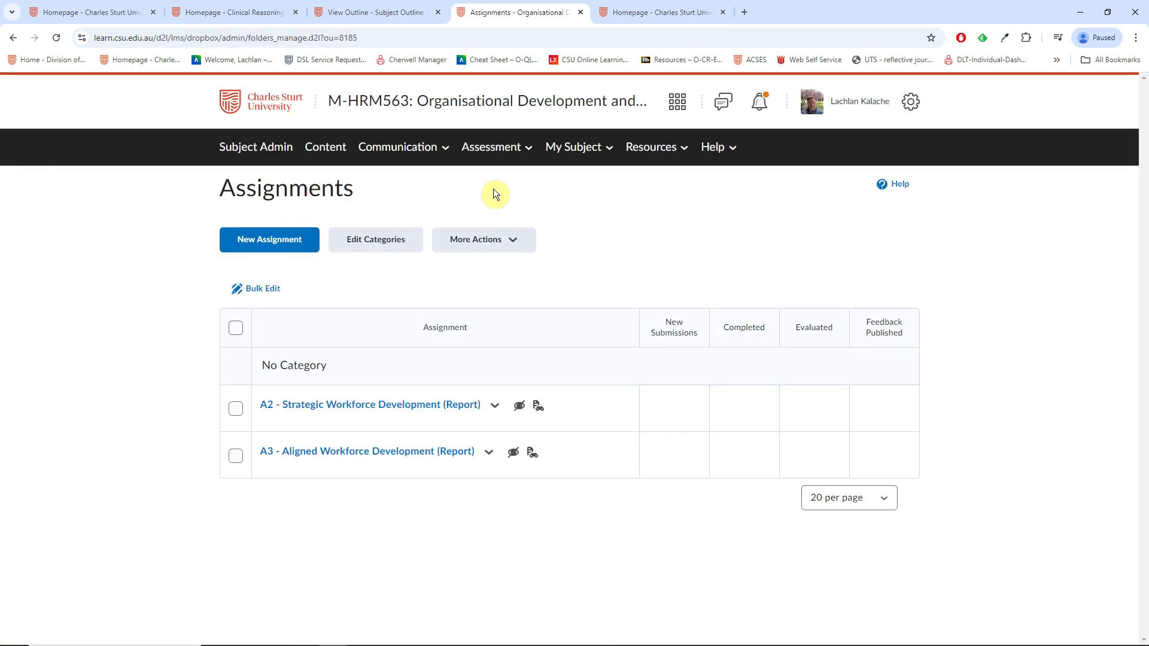
Step: Edit the A2 assignment and choose Add Existing rubric under Evaluation & Feedback
click(495, 406)
click(528, 210)
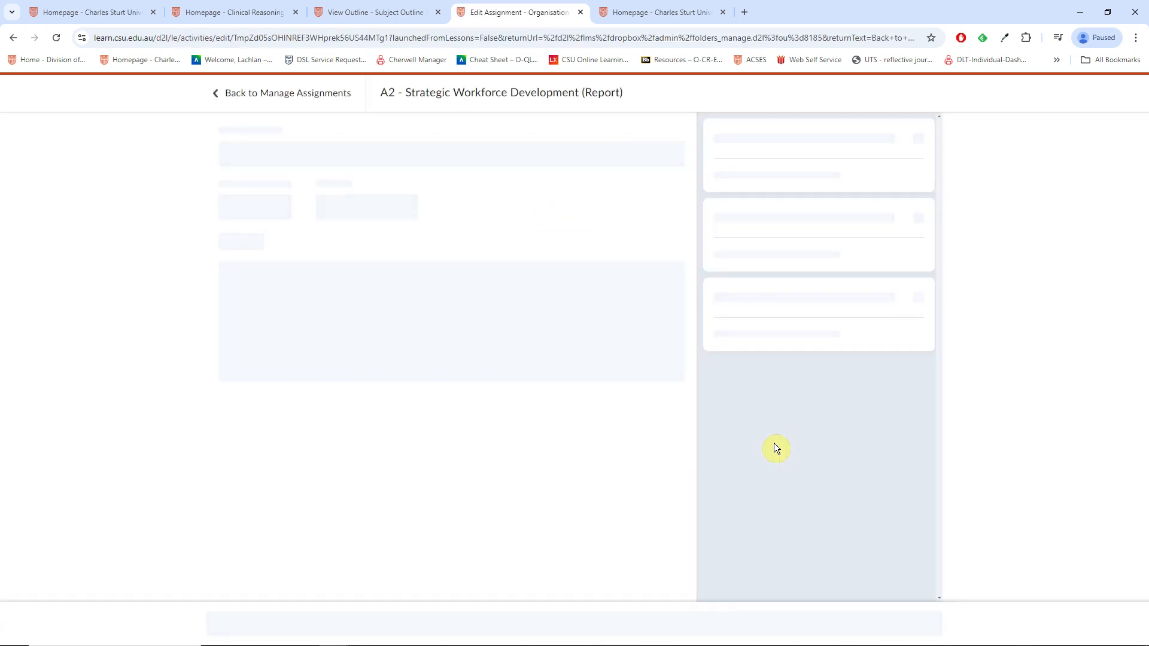
click(870, 314)
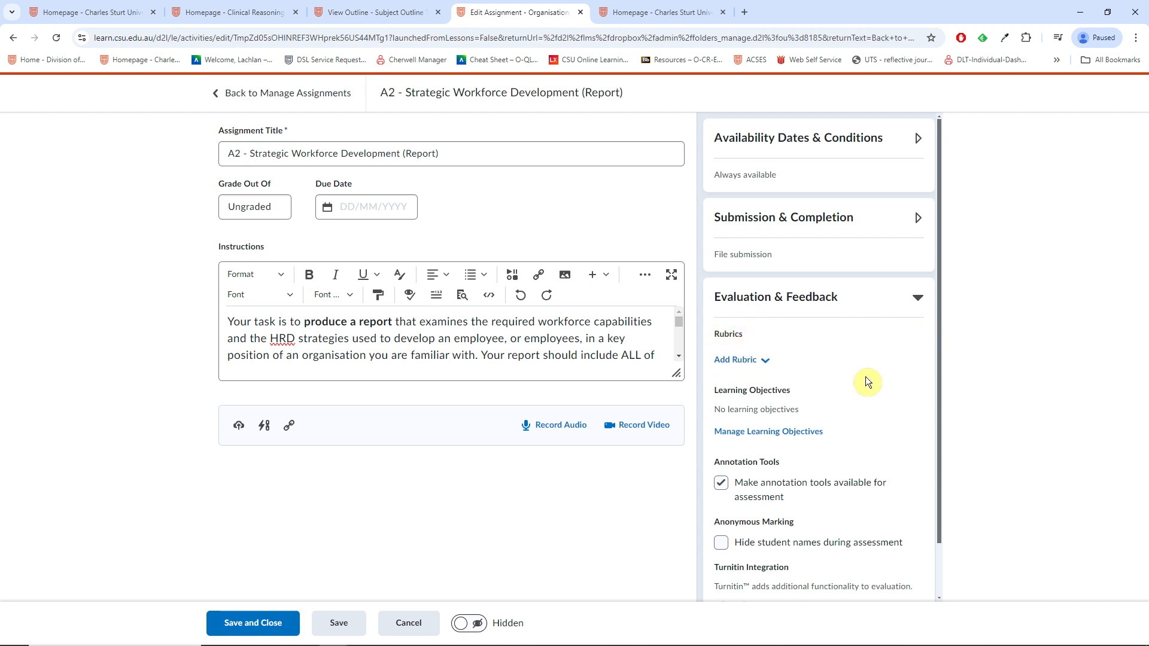
click(763, 364)
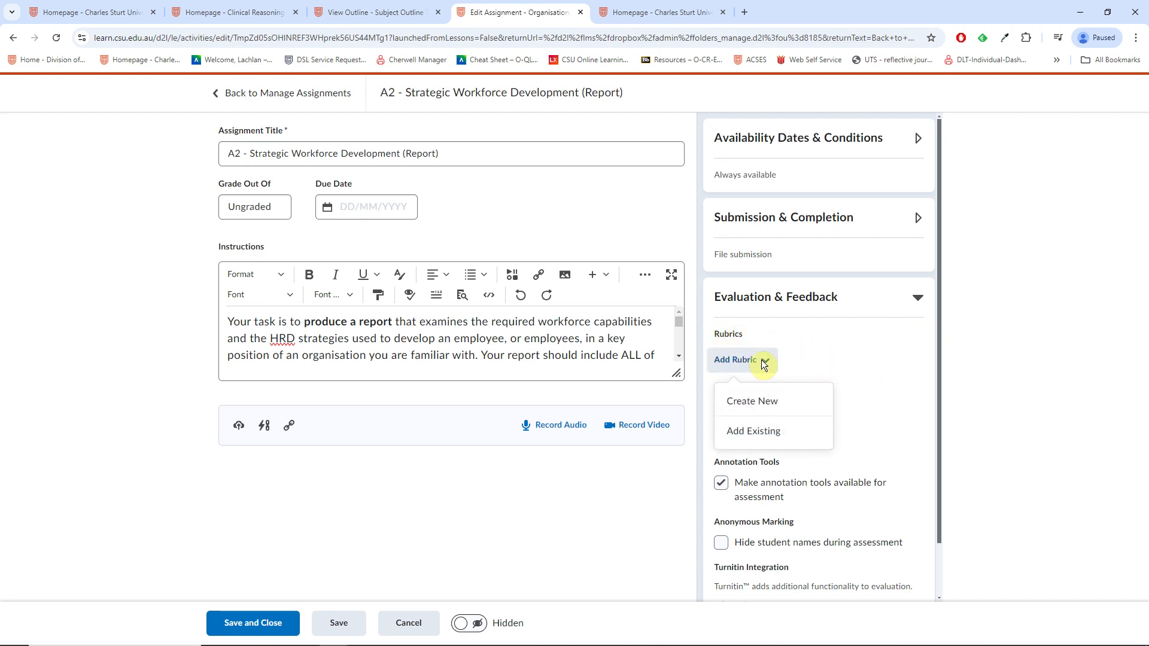
click(775, 437)
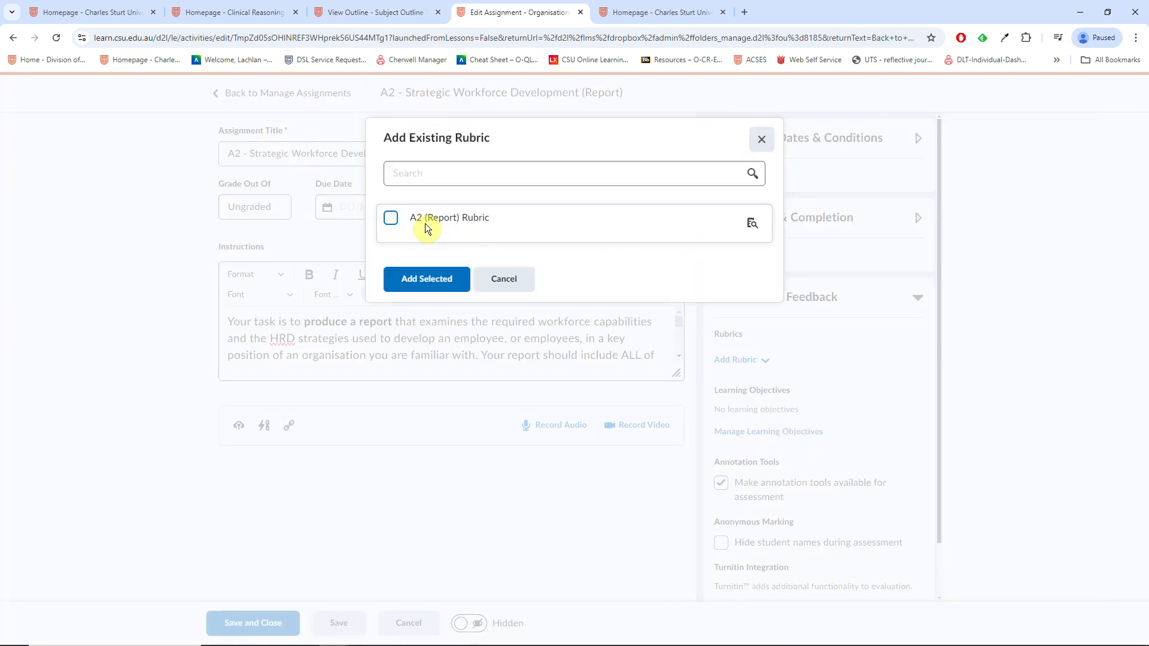
Step: Select the A2 (Report) Rubric and review its preview in a new tab
click(395, 219)
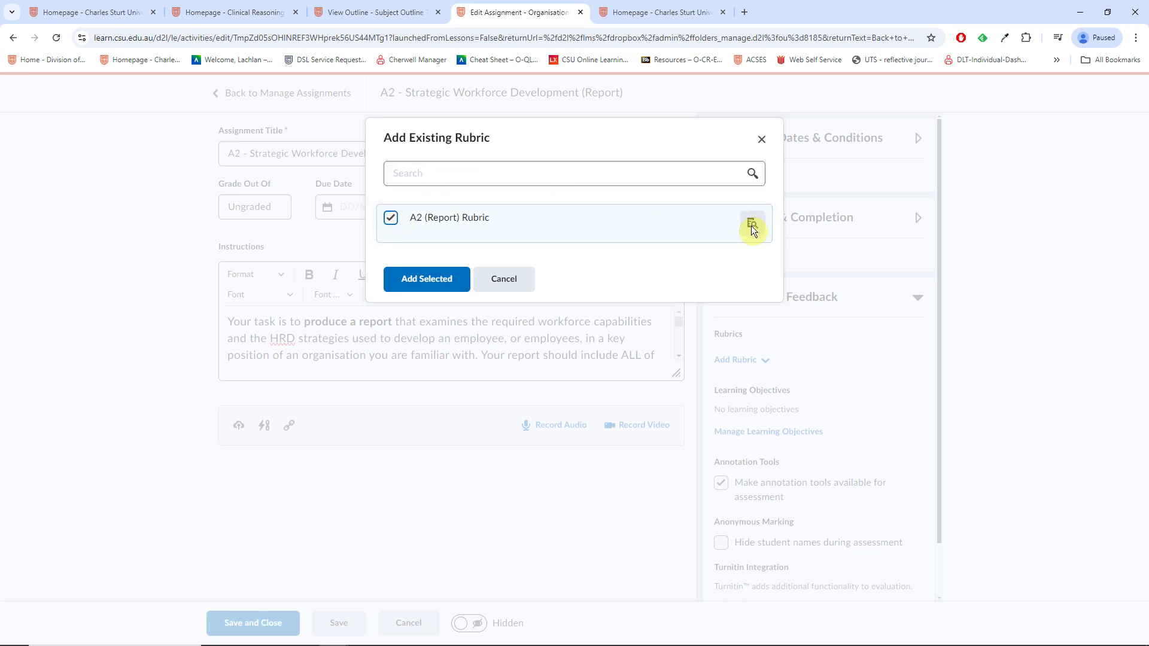
click(752, 226)
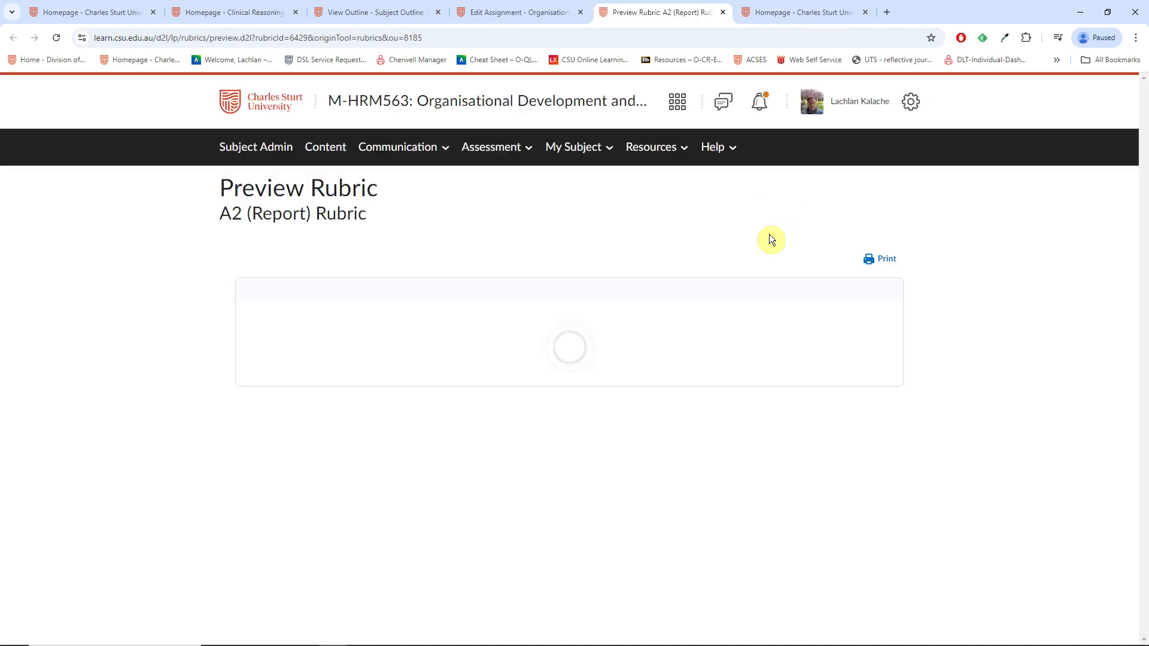
scroll(720, 415, down, 1)
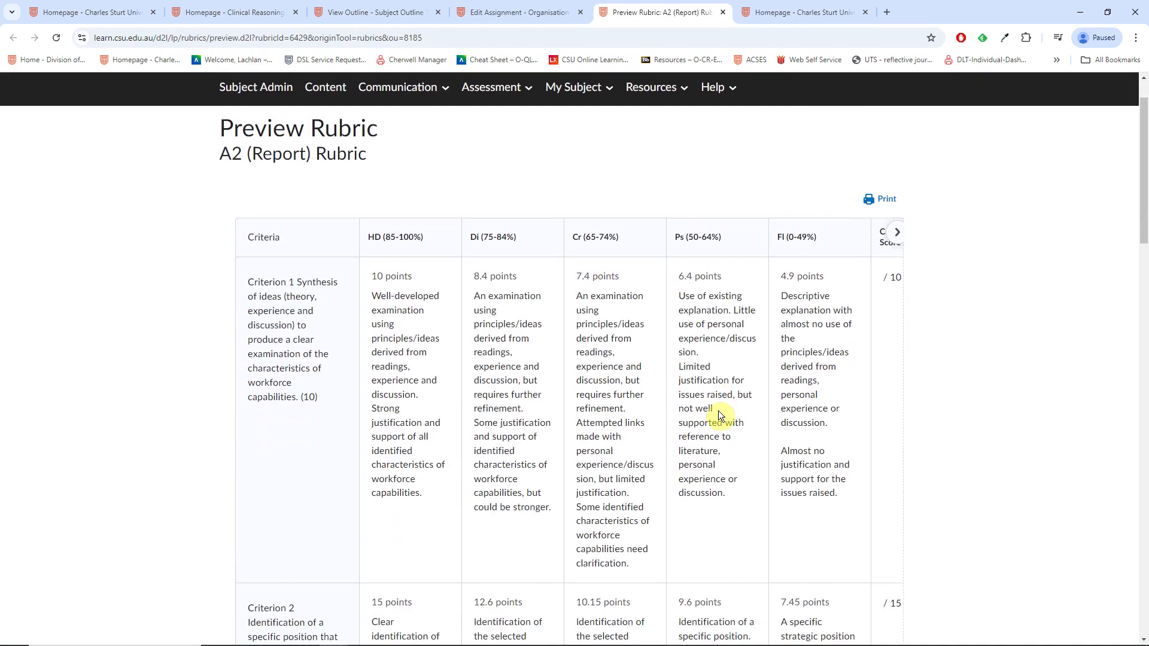
scroll(522, 407, down, 2)
scroll(436, 346, up, 1)
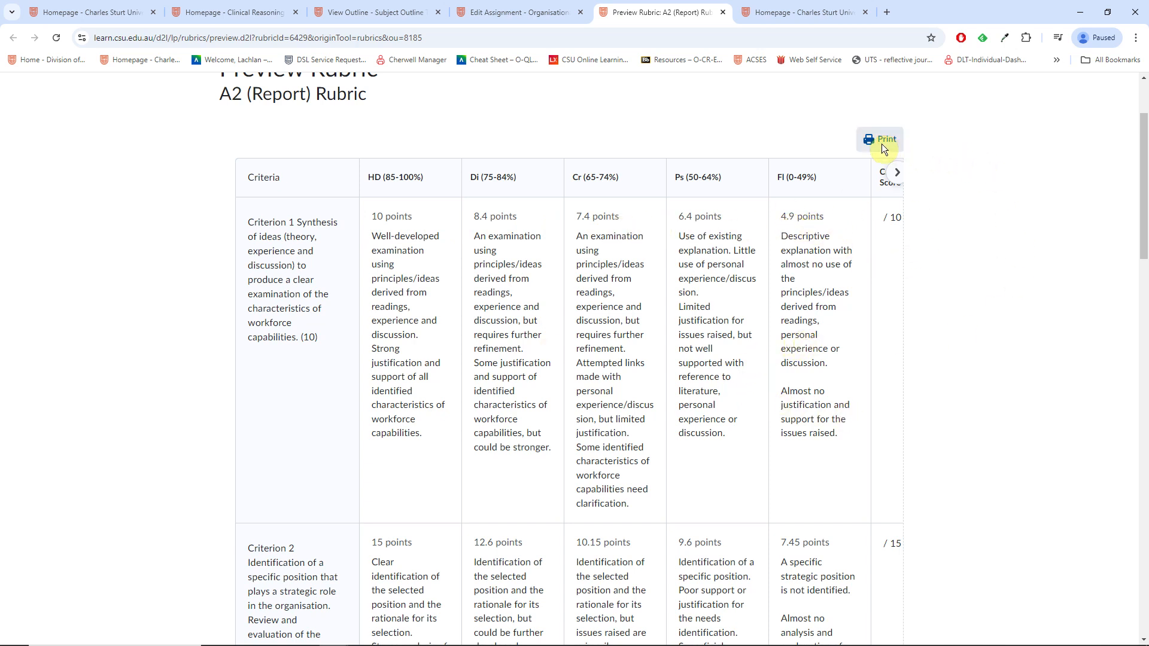
scroll(841, 200, up, 1)
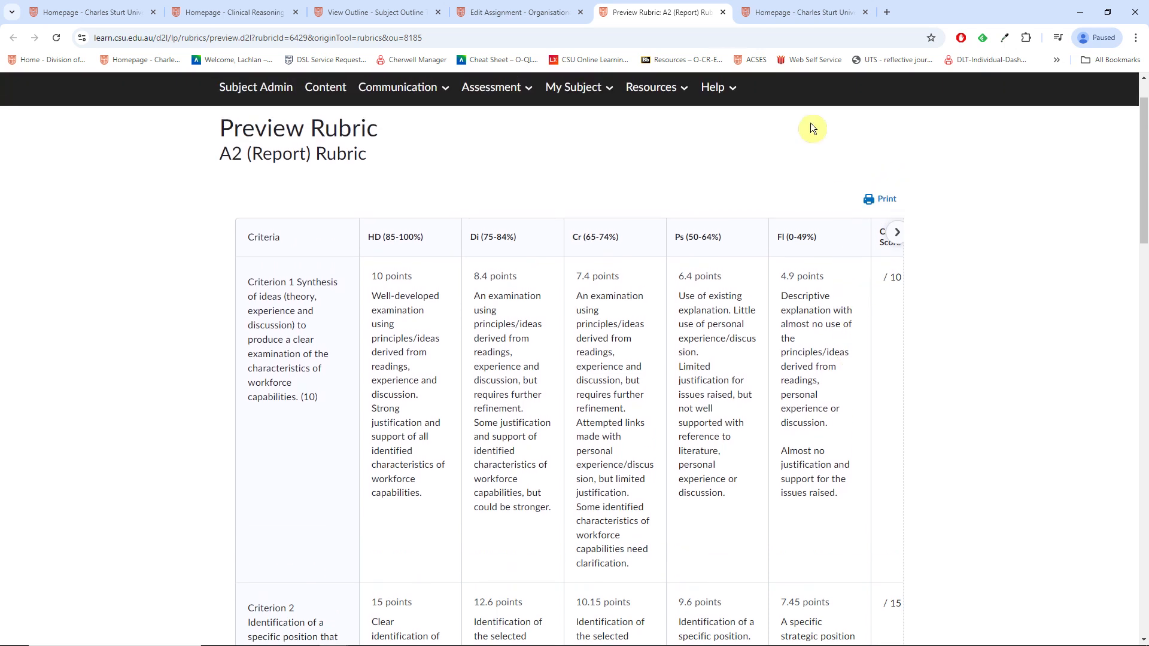
Step: Back in the assignment editor, add the selected rubric and save and close the assignment
click(506, 13)
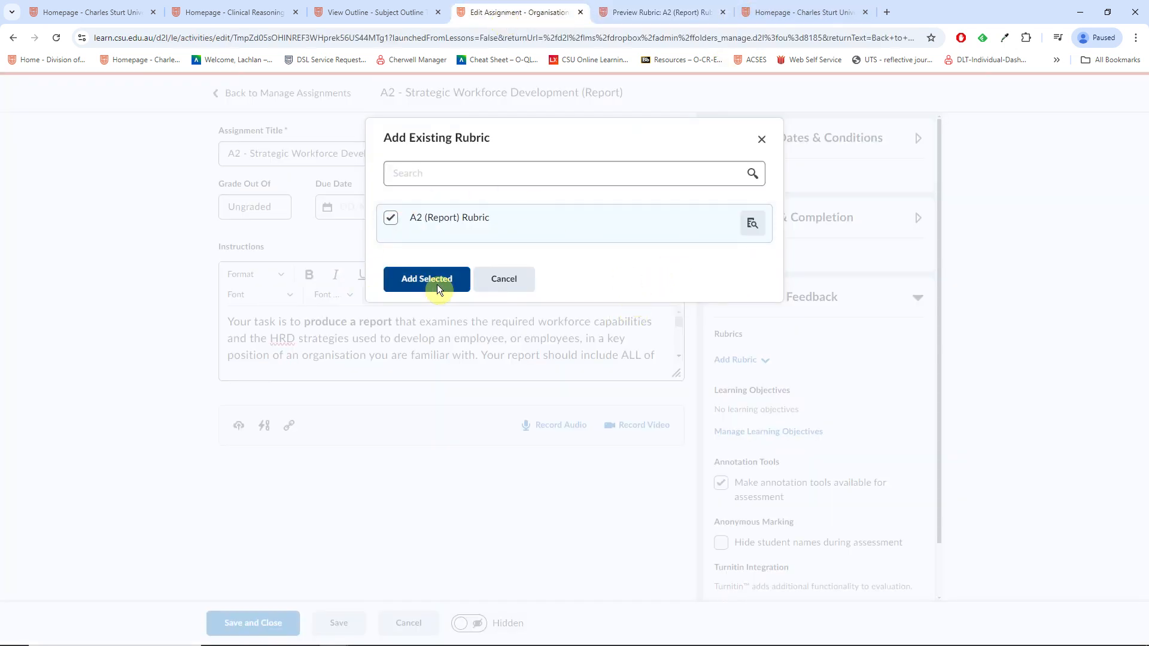
click(413, 286)
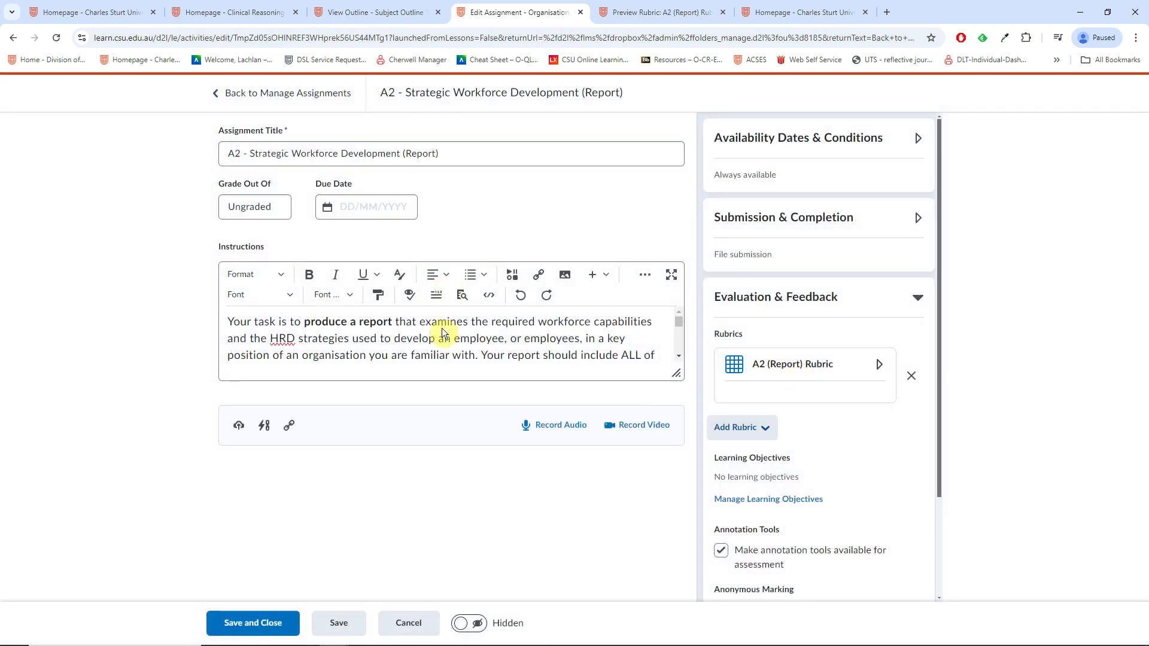
click(239, 621)
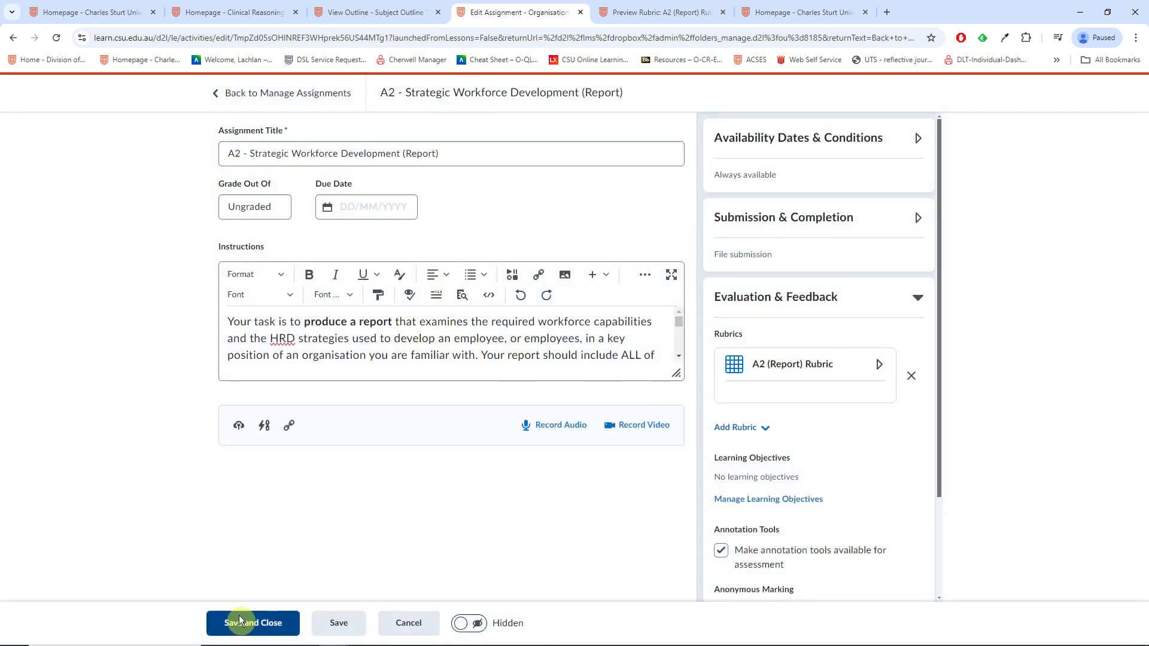